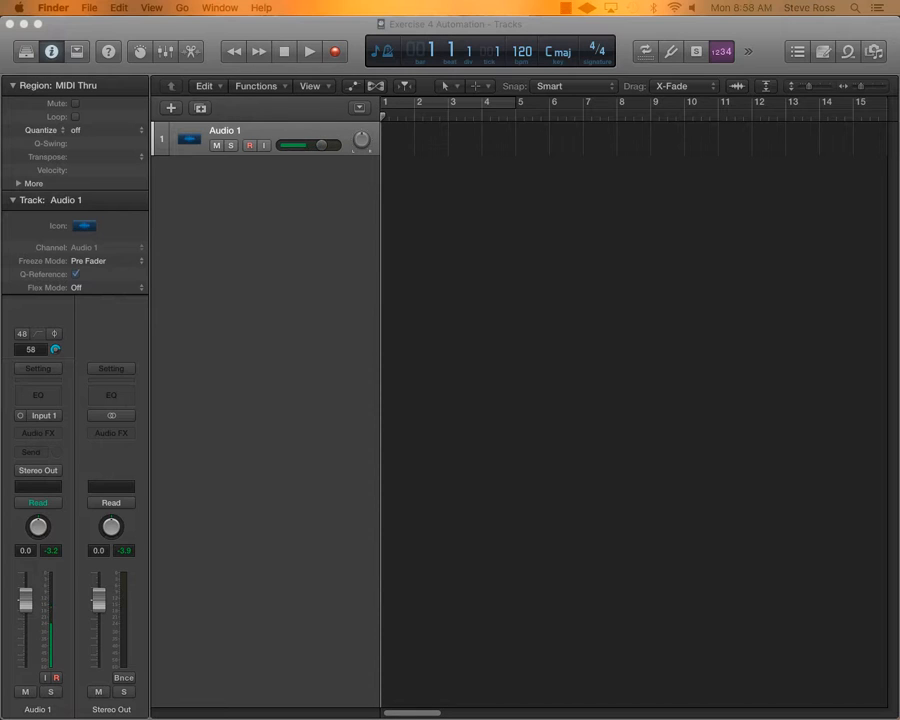
Step: Switch to Finder and select all WAV files from acGTR.wav to Vox.wav in the Cog In The Machine folder
left_click(880, 280)
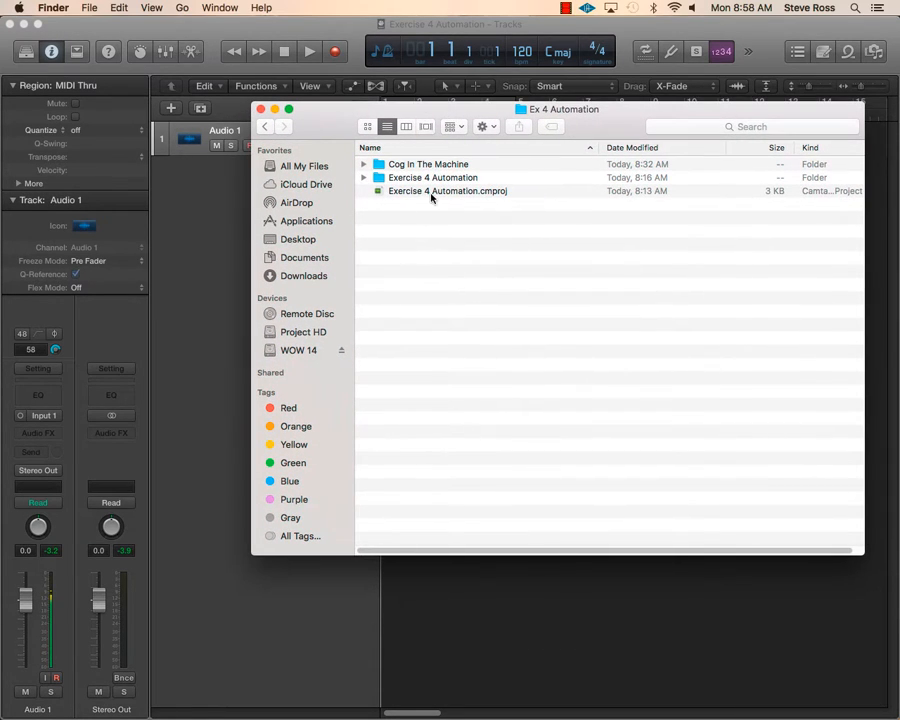
left_click(364, 166)
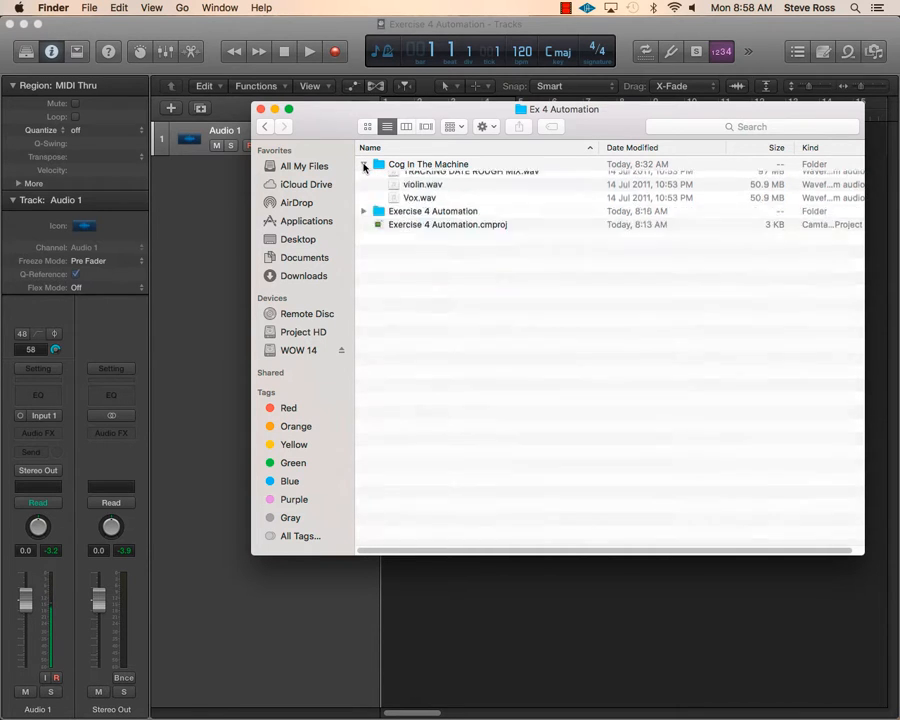
left_click(417, 178)
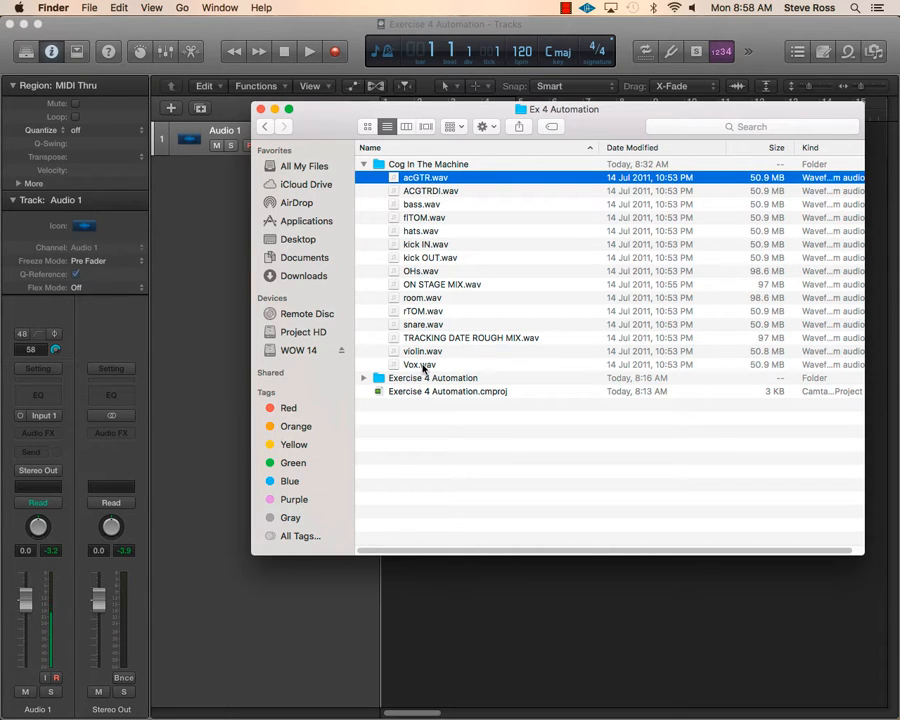
left_click(422, 368, "shift")
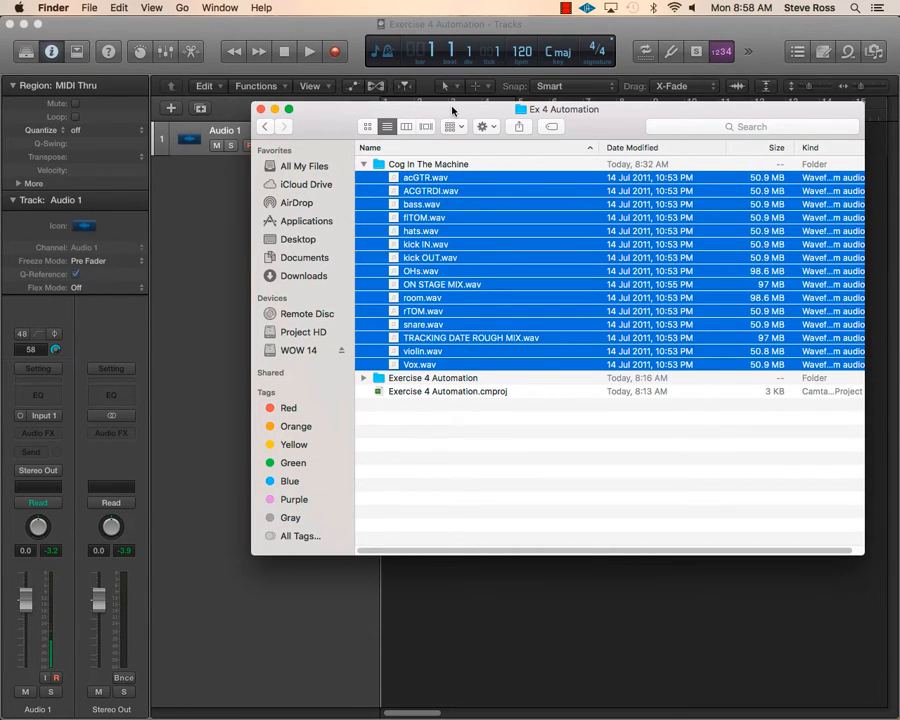
left_click_drag(455, 109, 407, 280)
Step: Import the selected audio files into the Logic project as new tracks, converting them to the 44.1 kHz project sample rate
left_click_drag(433, 357, 198, 175)
left_click_drag(428, 357, 227, 170)
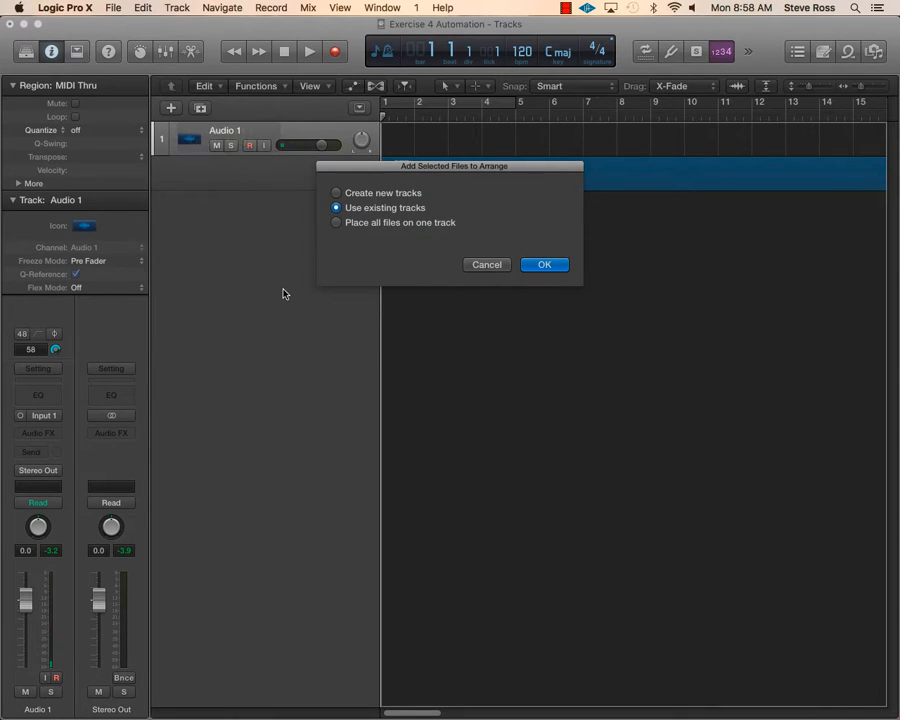
left_click(336, 193)
left_click(543, 265)
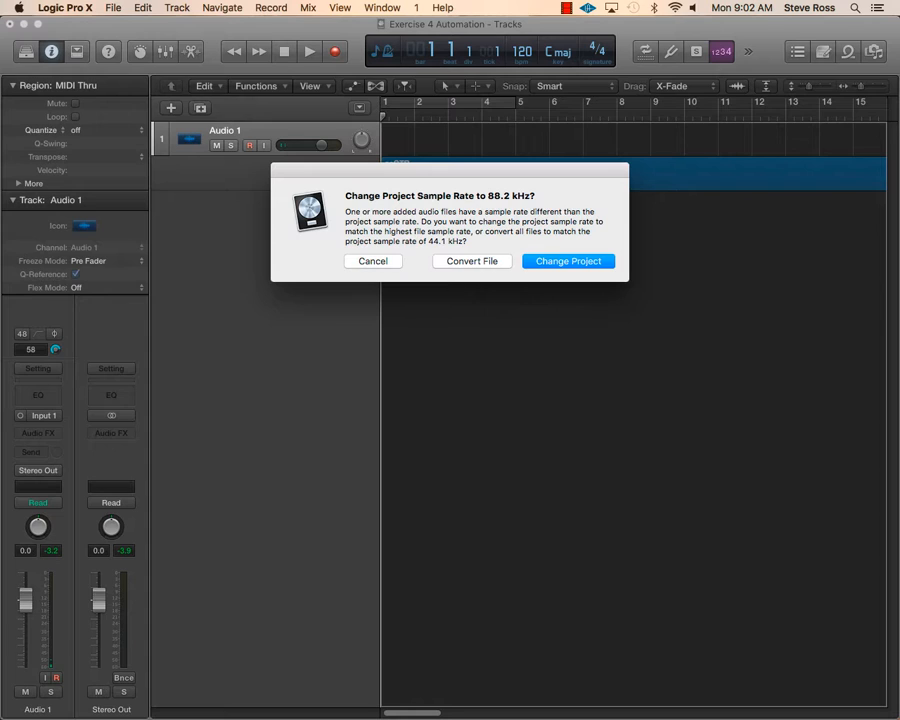
left_click(470, 262)
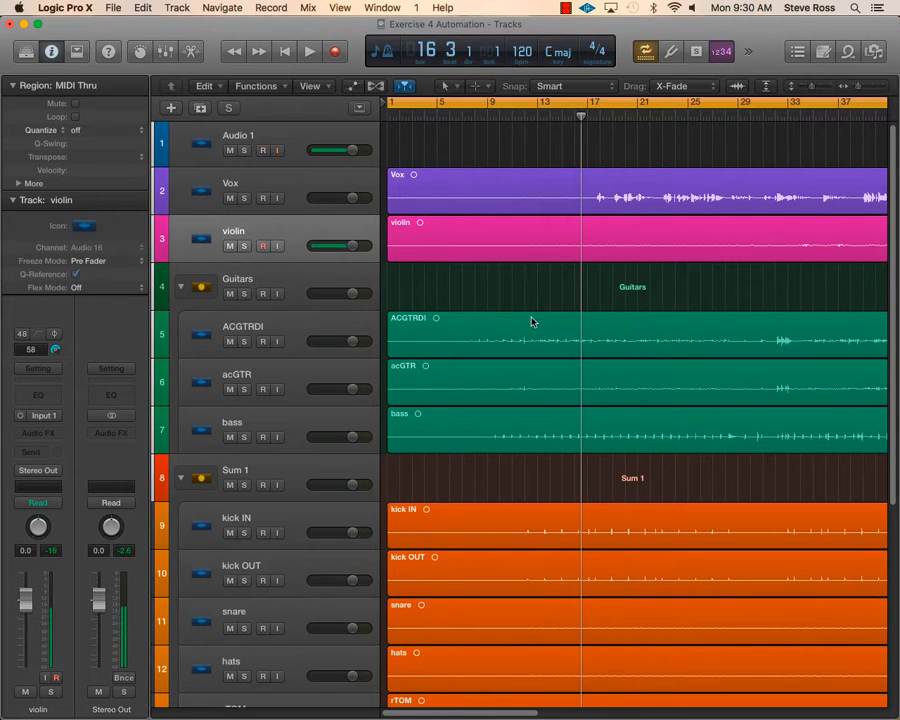
Step: Examine the imported tracks from the vocal and violin through the guitar and drum stacks to the room and mix tracks
scroll(531, 318, "down", 6)
scroll(531, 318, "down", 1)
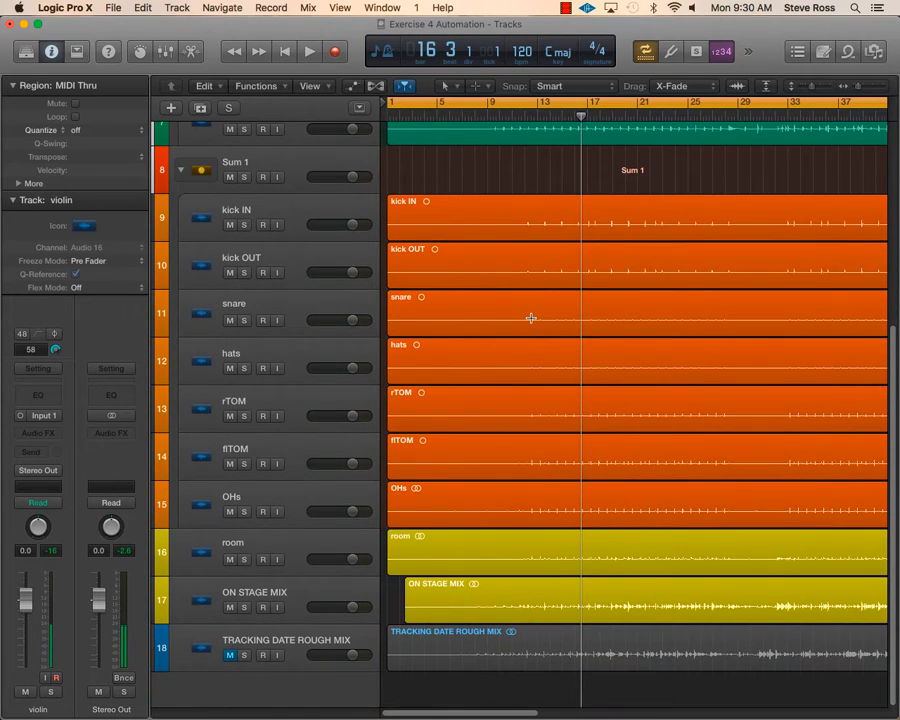
scroll(531, 318, "up", 7)
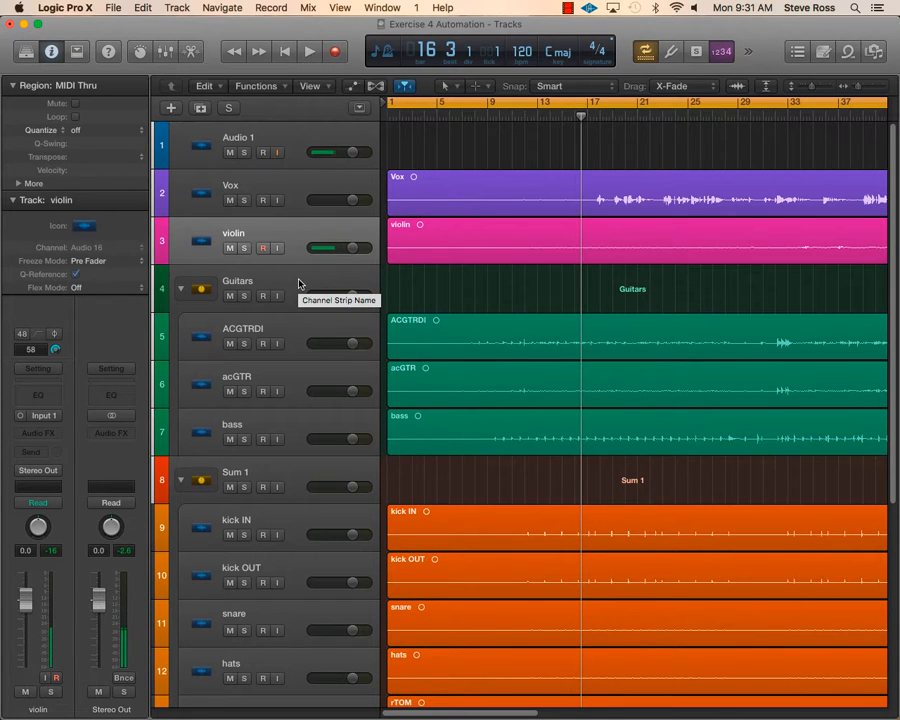
scroll(309, 286, "down", 1)
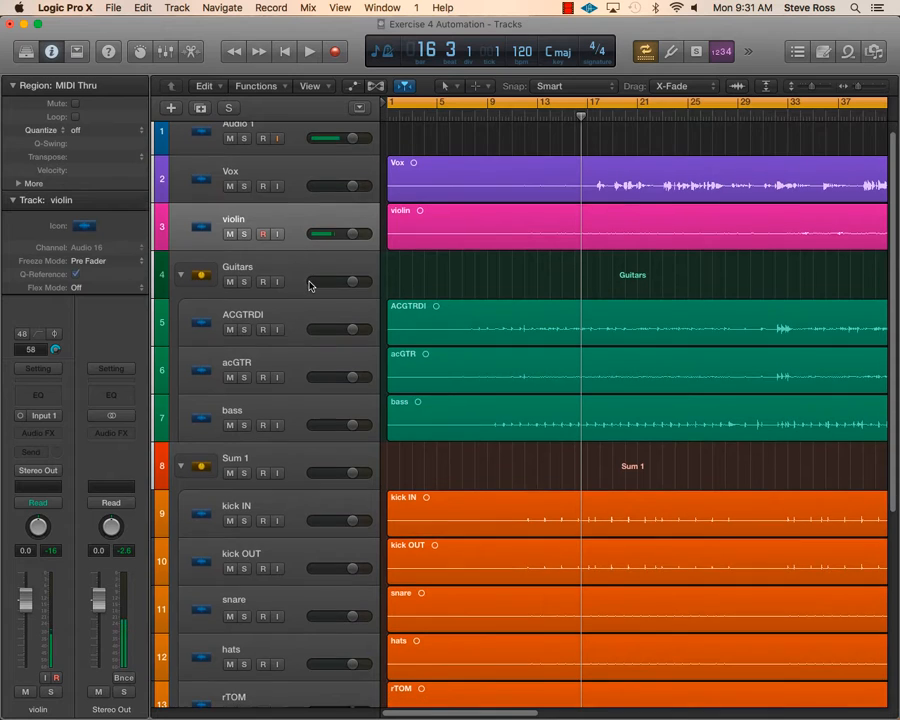
scroll(310, 285, "down", 5)
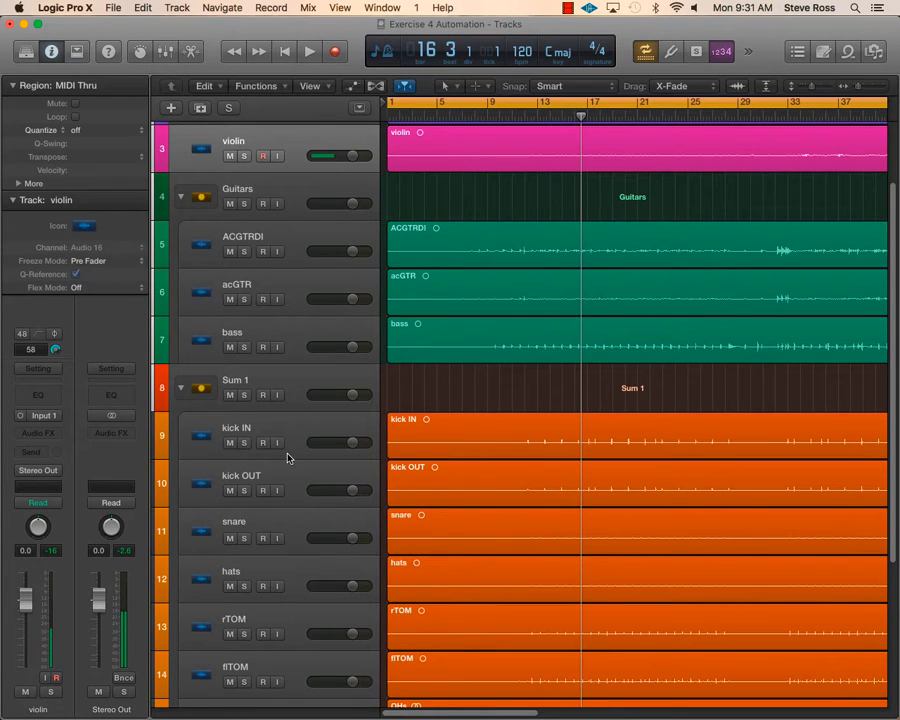
scroll(288, 458, "down", 2)
scroll(288, 458, "down", 2)
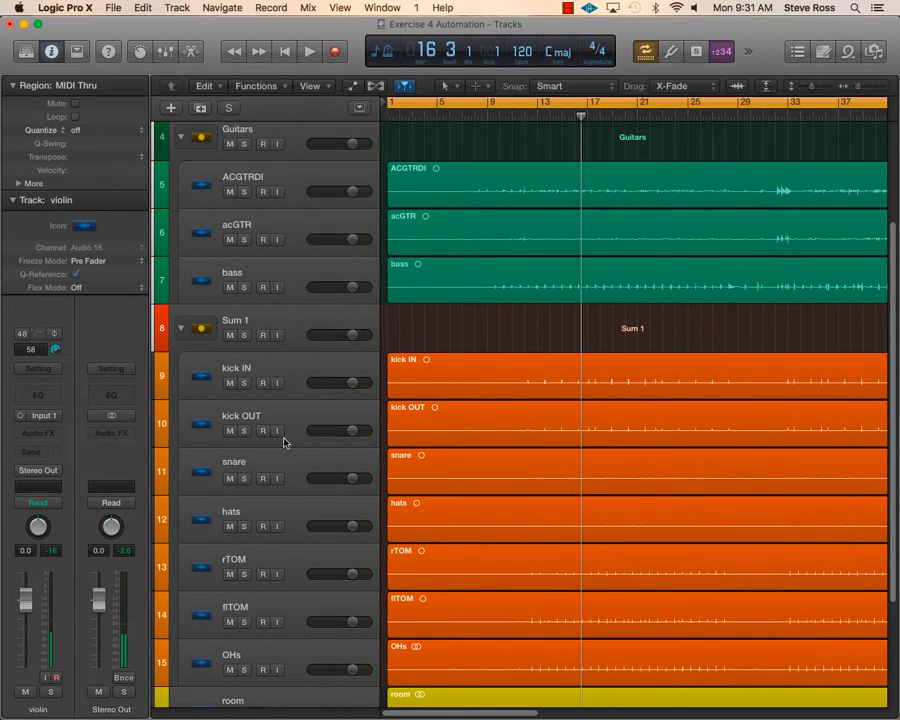
scroll(282, 440, "down", 5)
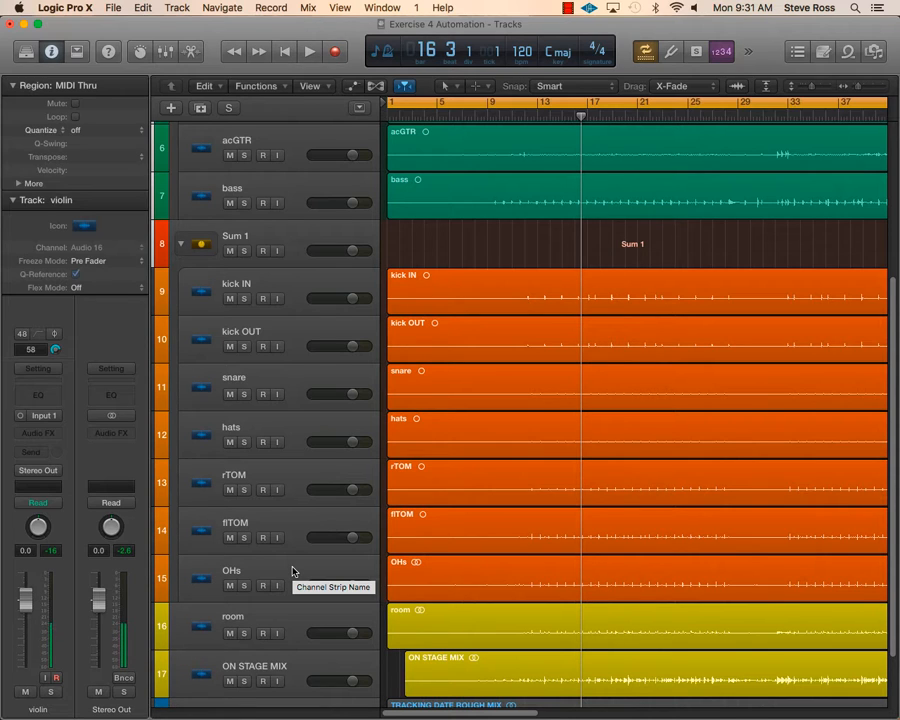
scroll(294, 565, "down", 3)
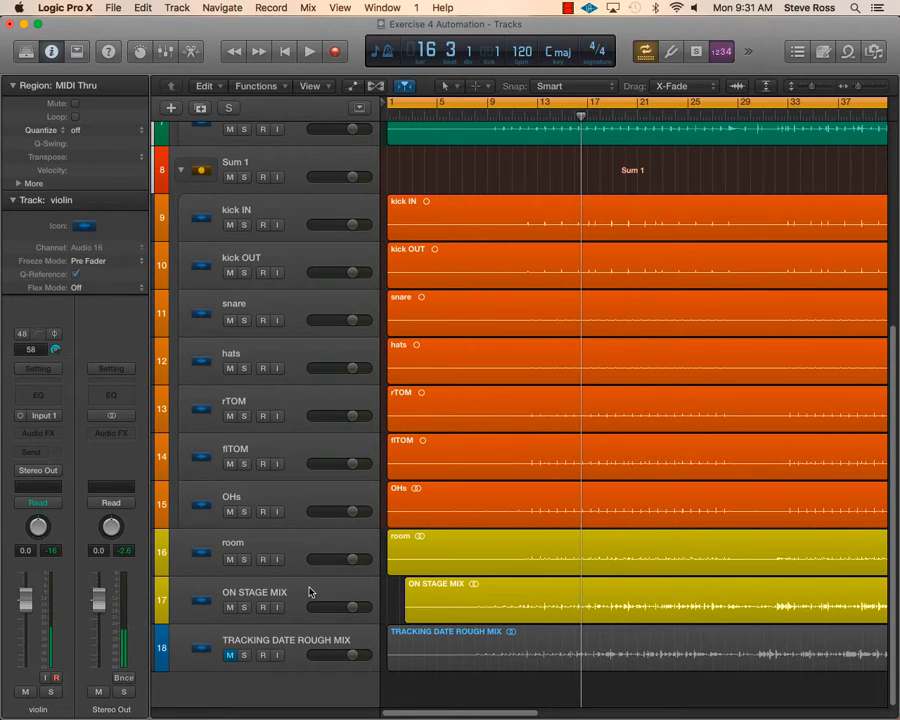
Step: Try to extend the start of the ON STAGE MIX region back to the beginning of the project
left_click(403, 612)
left_click_drag(403, 615, 388, 616)
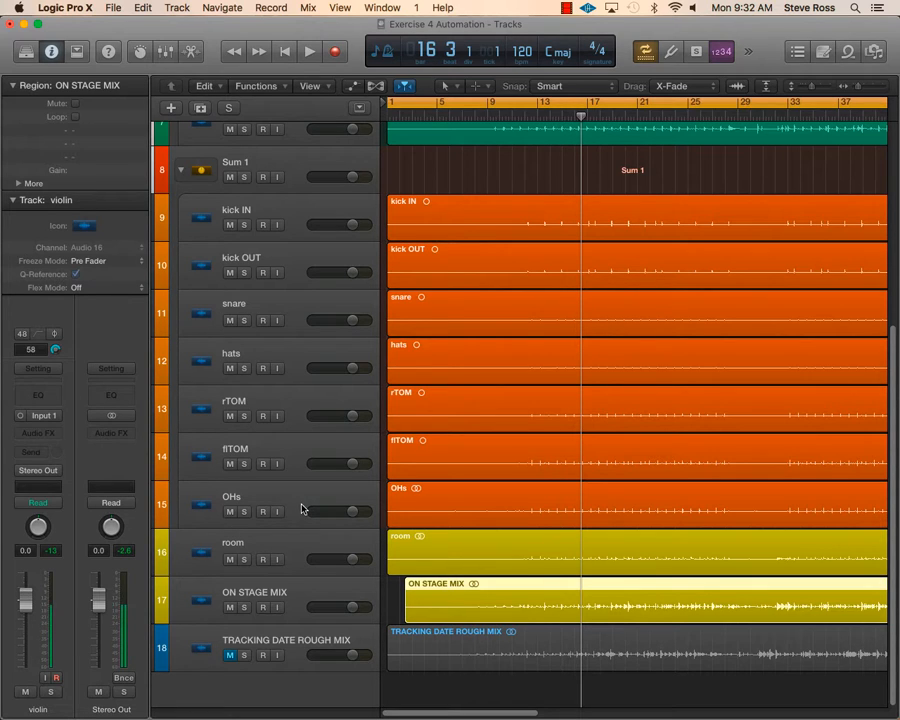
Step: Play the project from the beginning, muting the room and ON STAGE MIX tracks during playback, and stop
key("Return")
key("space")
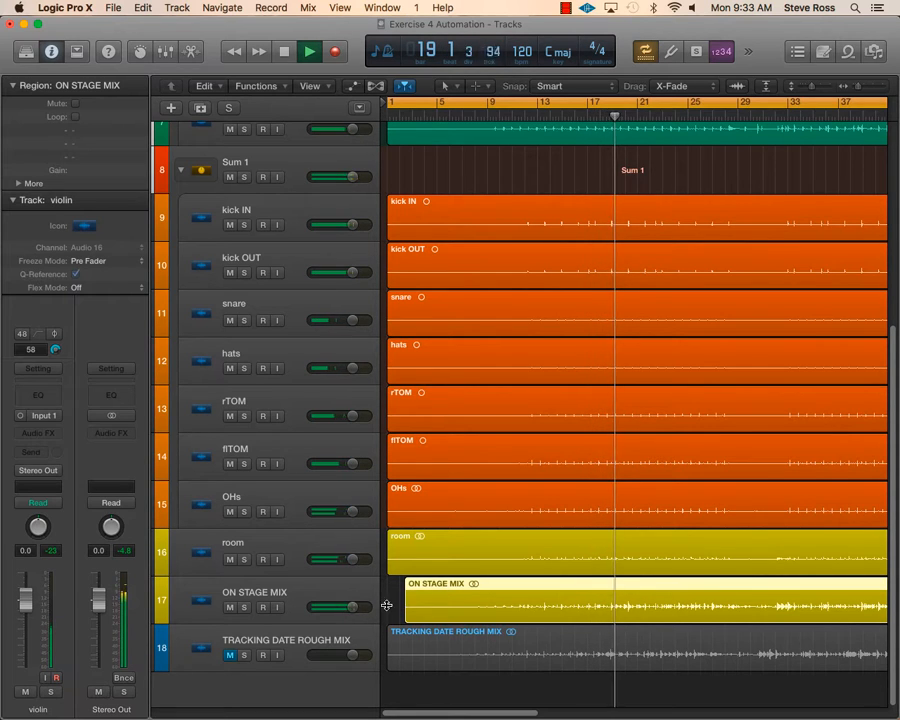
left_click(229, 561)
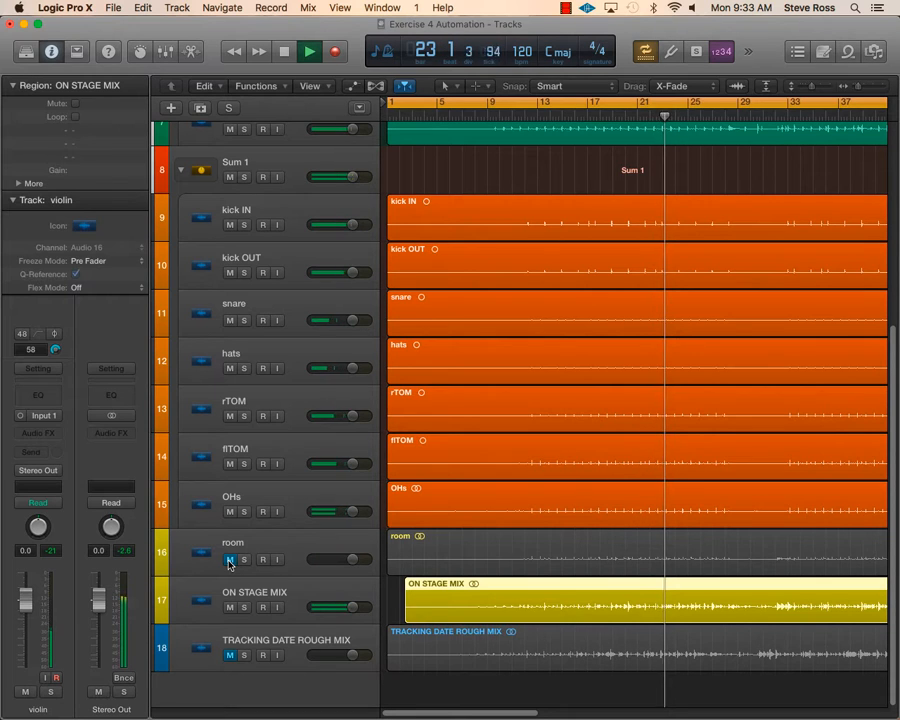
left_click(229, 561)
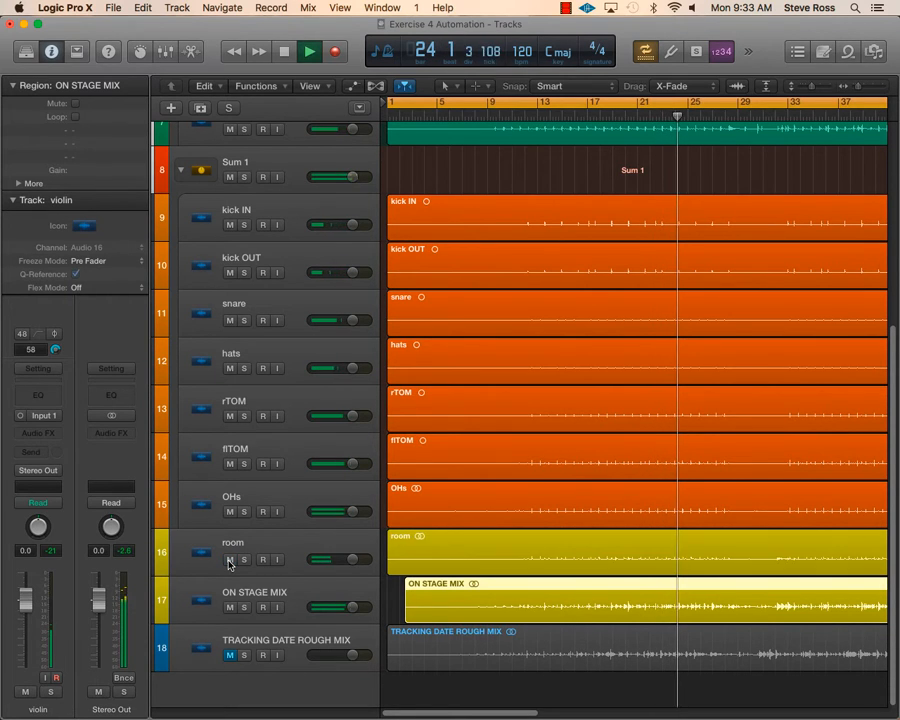
left_click(229, 561)
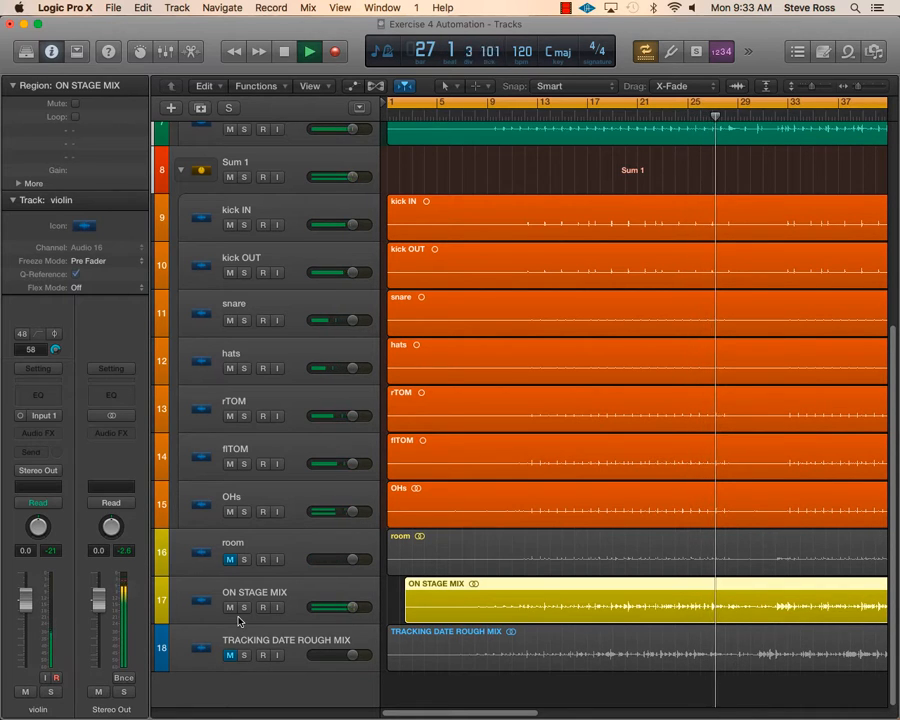
left_click(229, 607)
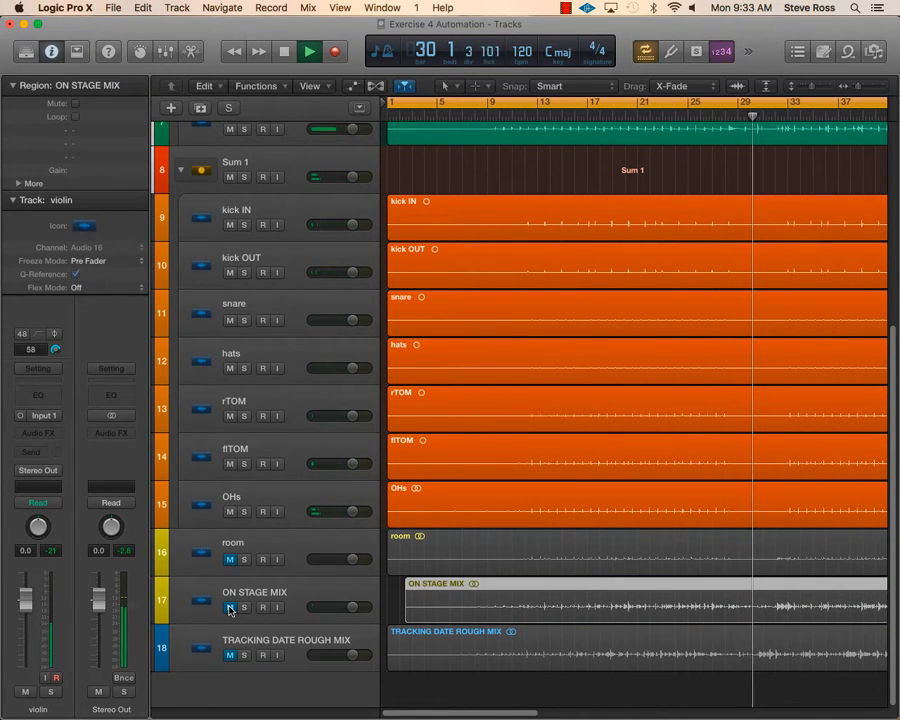
key("space")
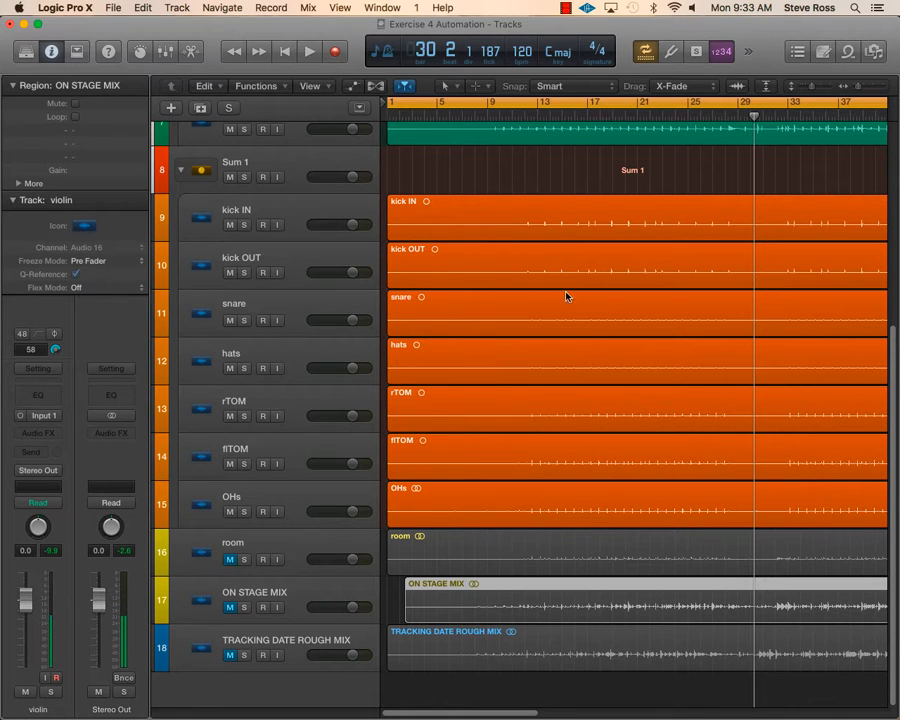
Step: Set the cycle area to start at bar 33 and display the mixer below the tracks
left_click_drag(390, 102, 788, 108)
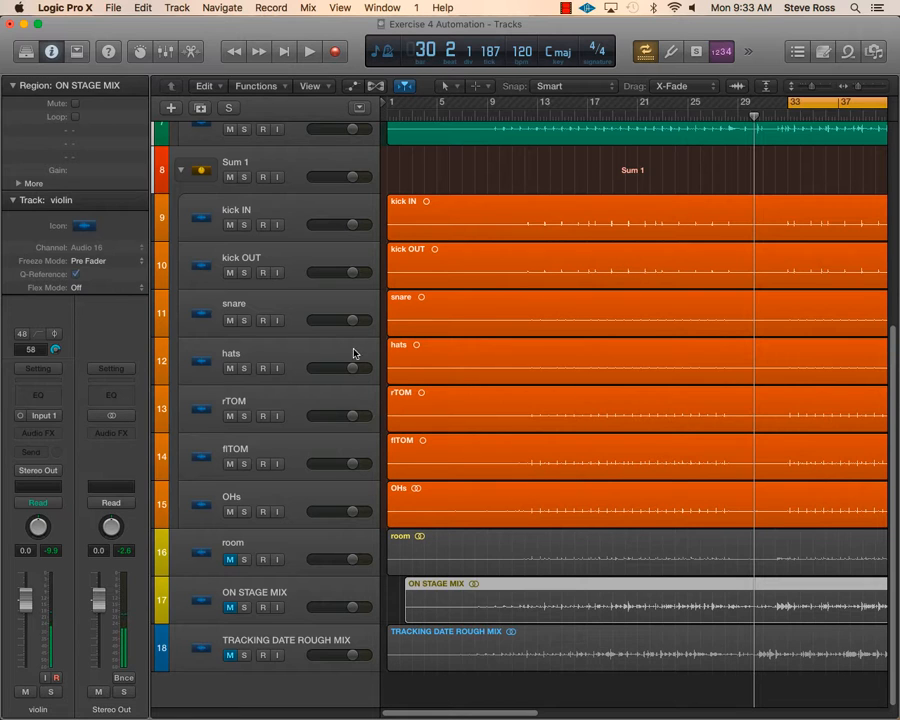
scroll(352, 349, "up", 3)
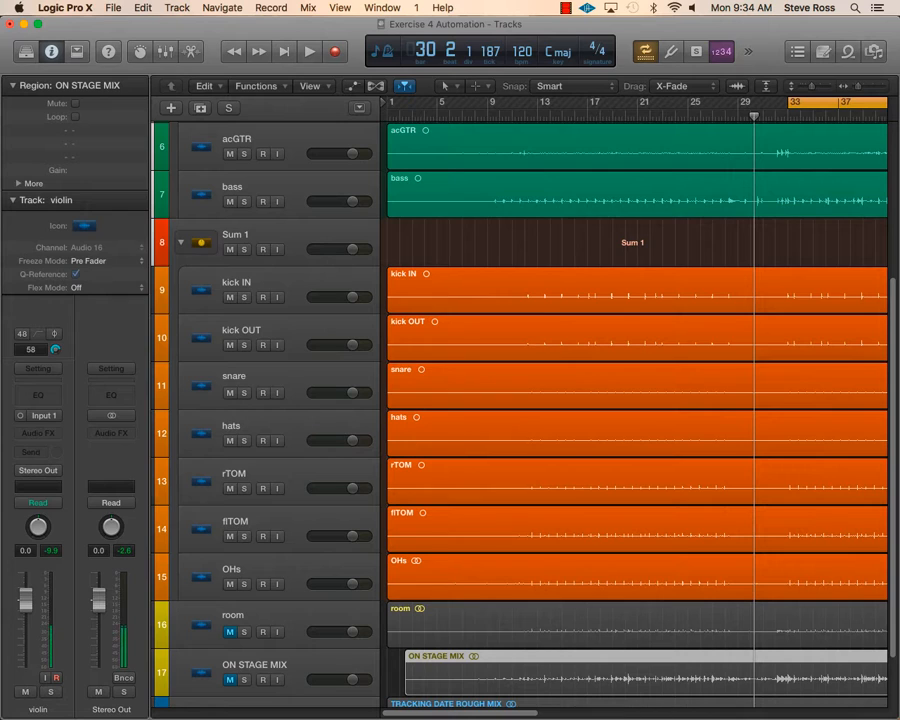
key("alt+super+2")
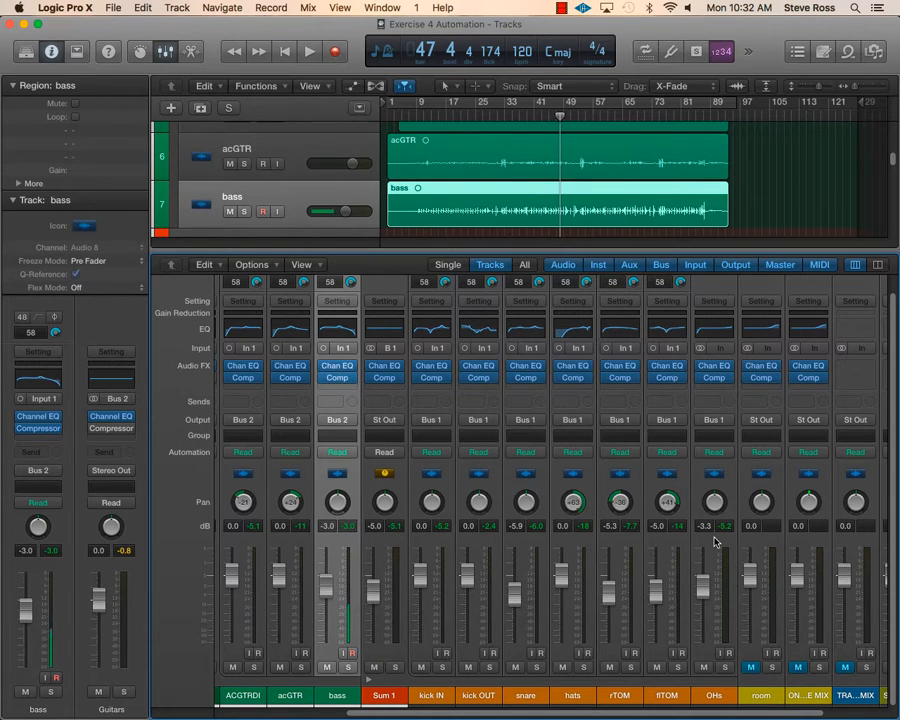
Step: Play the balanced mix from the current playhead position and stop after checking the levels
key("space")
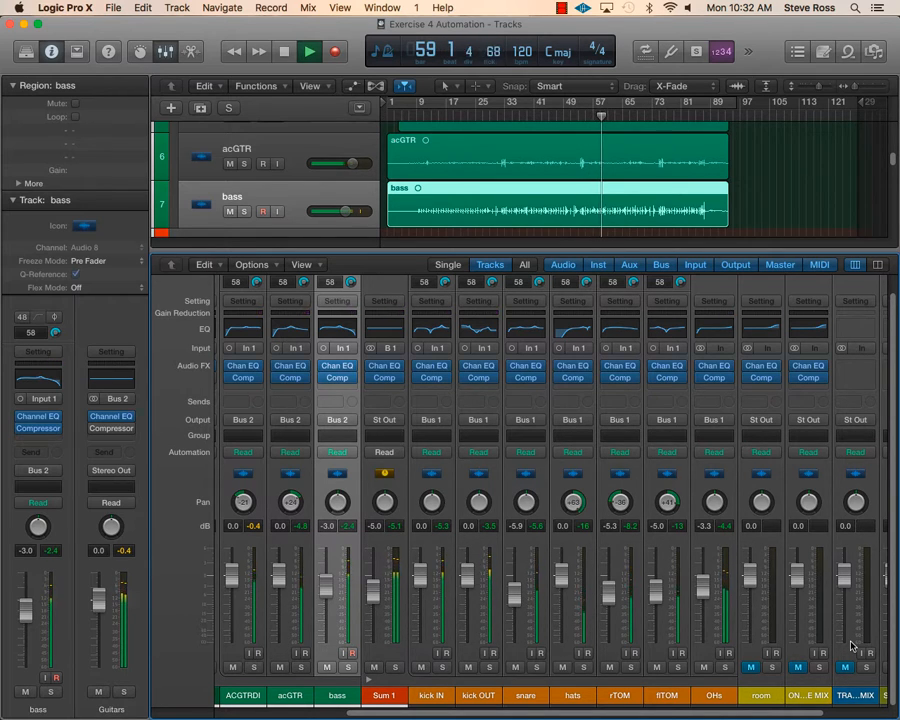
key("space")
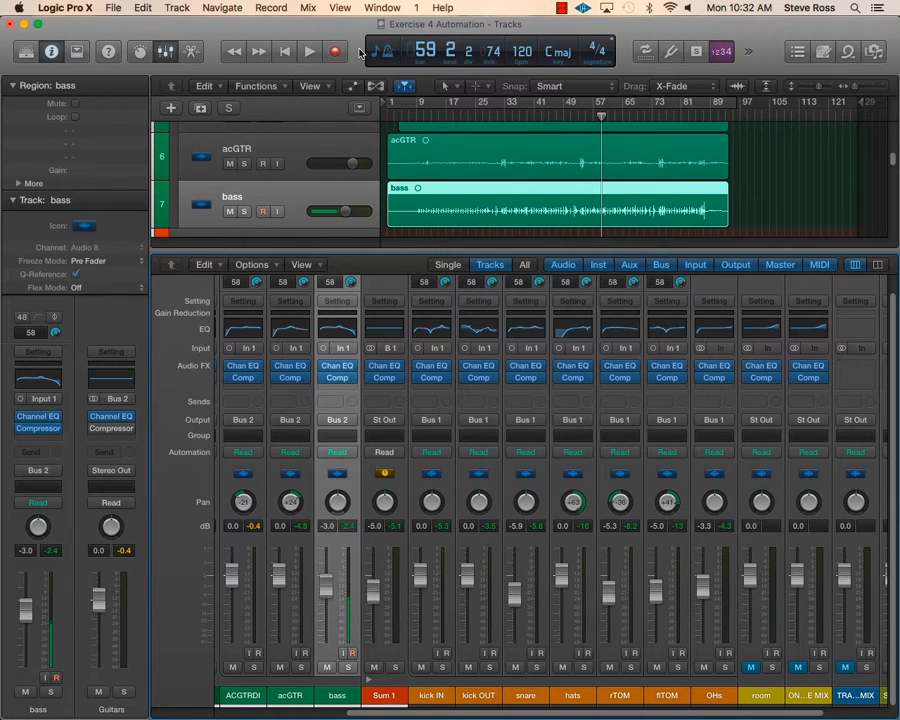
Step: Show track automation and enlarge the tracks area by shrinking the mixer below it
left_click_drag(352, 38, 354, 33)
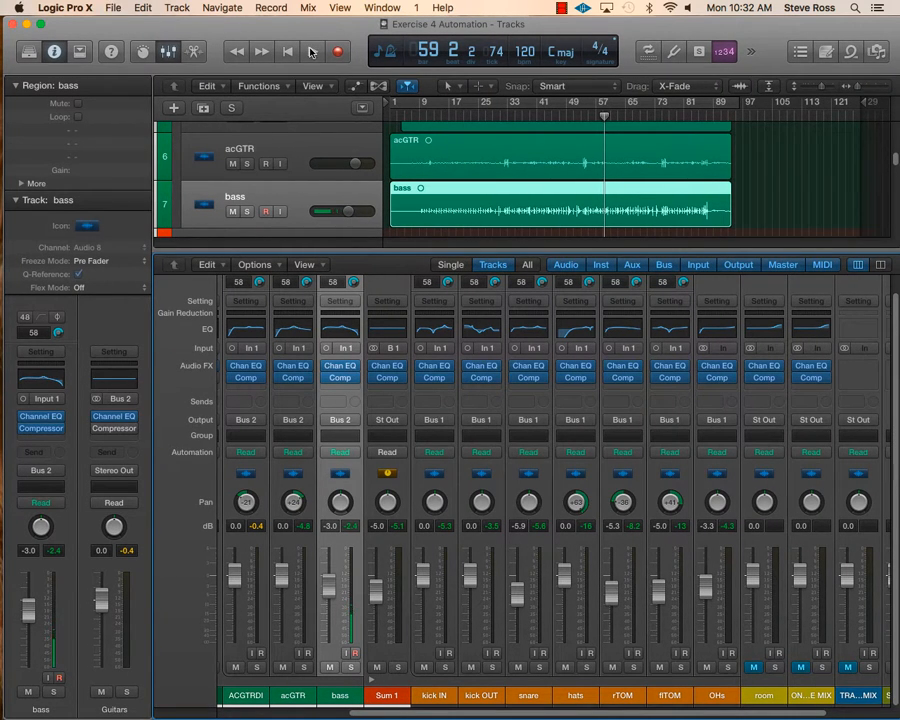
left_click(356, 88)
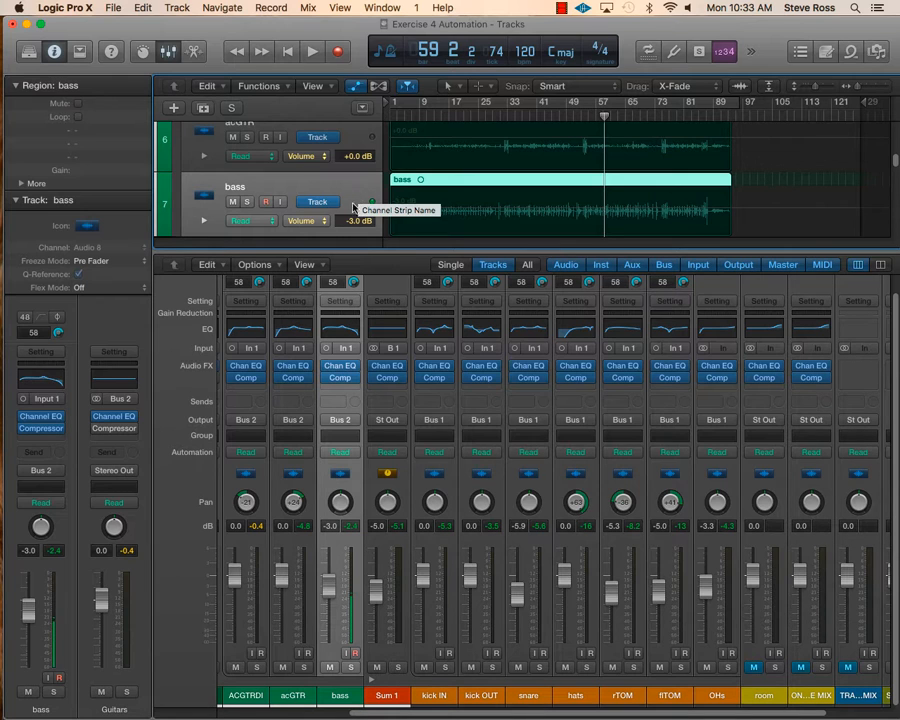
left_click_drag(365, 252, 372, 562)
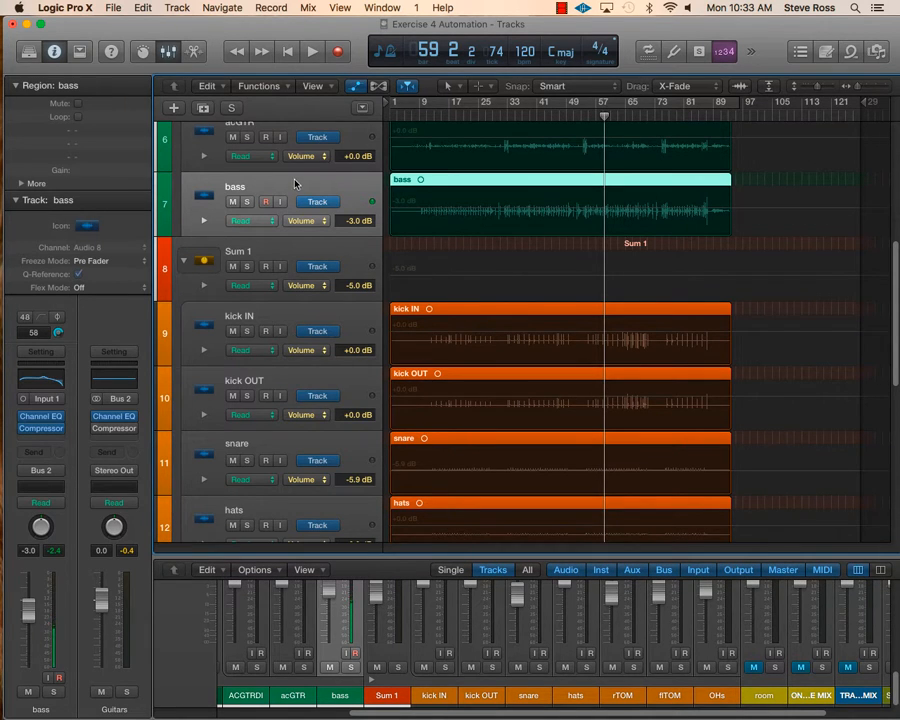
Step: Review the acGTR track's available automation parameters, including Smart Controls, Channel EQ and Pan, without choosing one, and look over the lower tracks
left_click(341, 140)
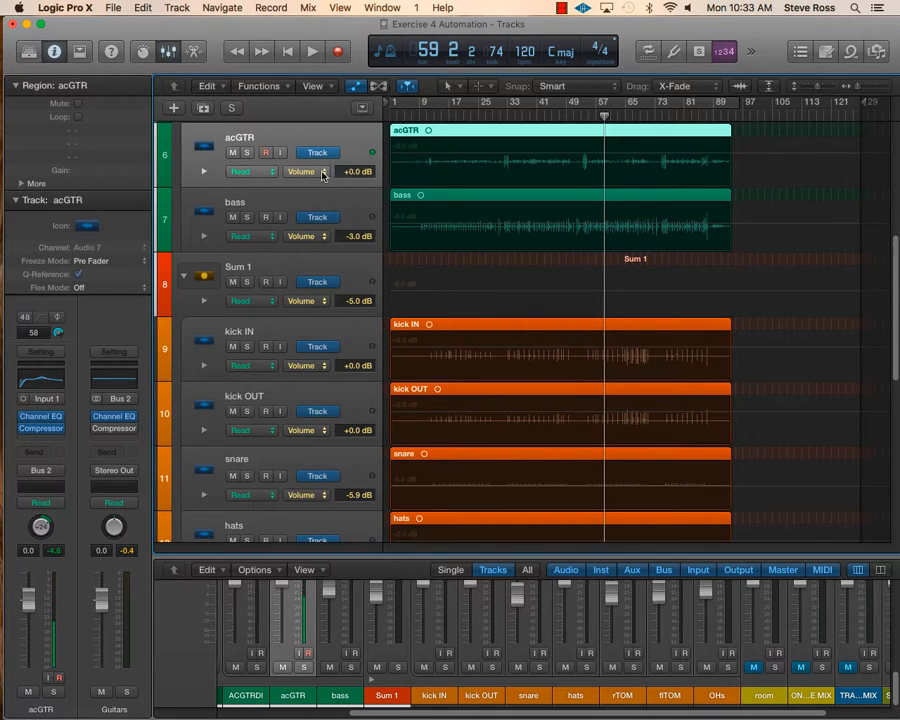
left_click(324, 175)
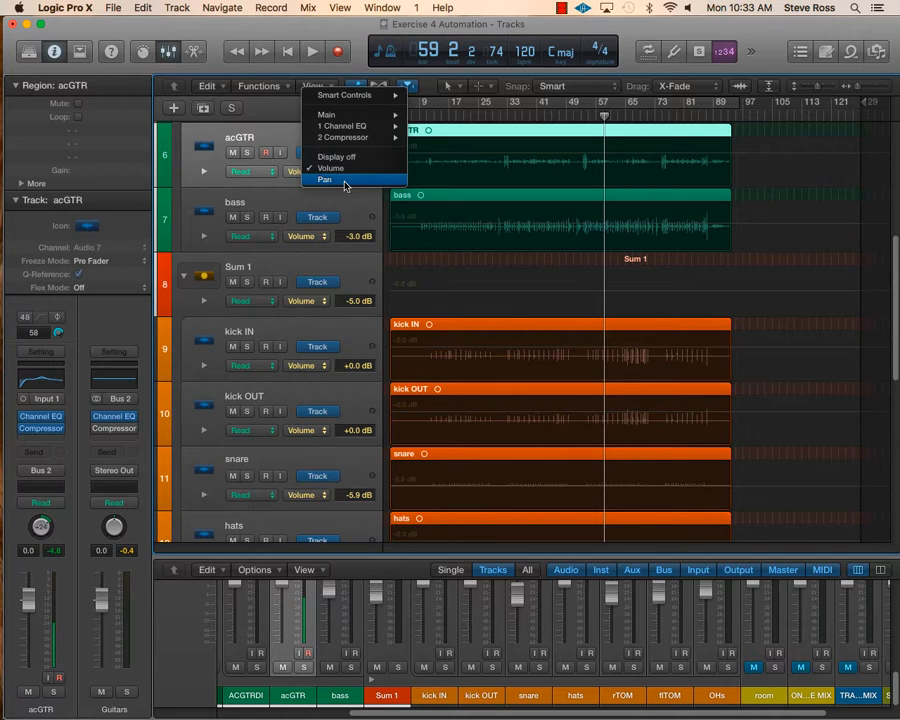
mouse_move(348, 98)
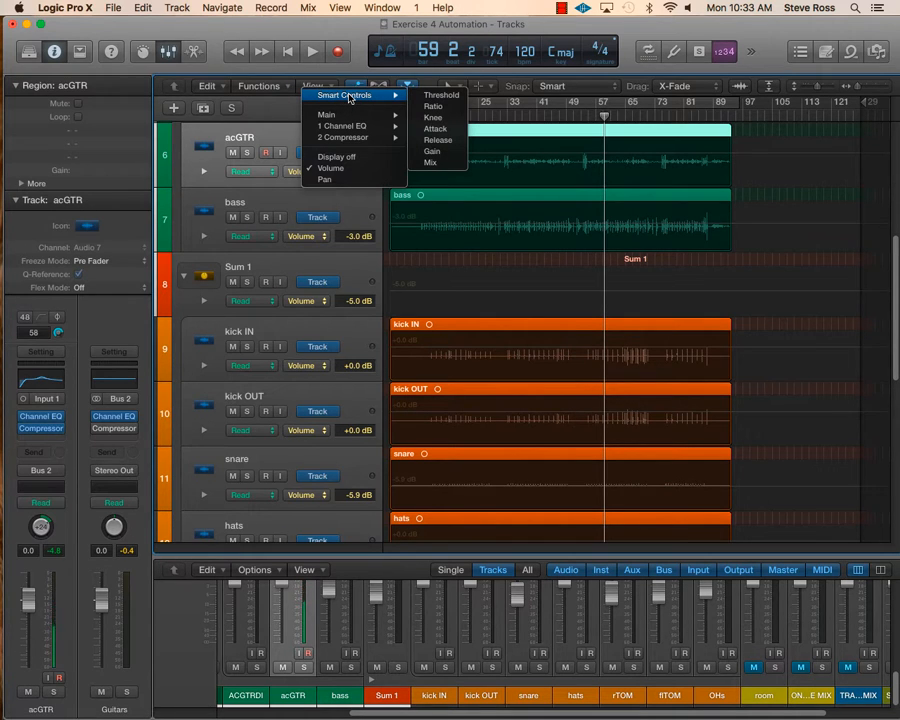
mouse_move(348, 126)
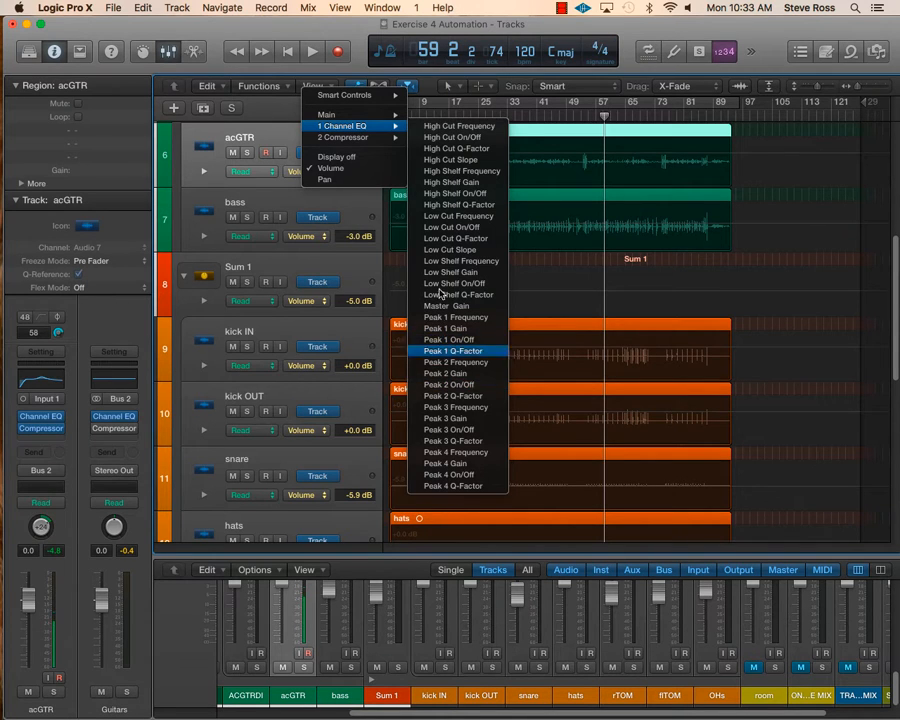
mouse_move(398, 137)
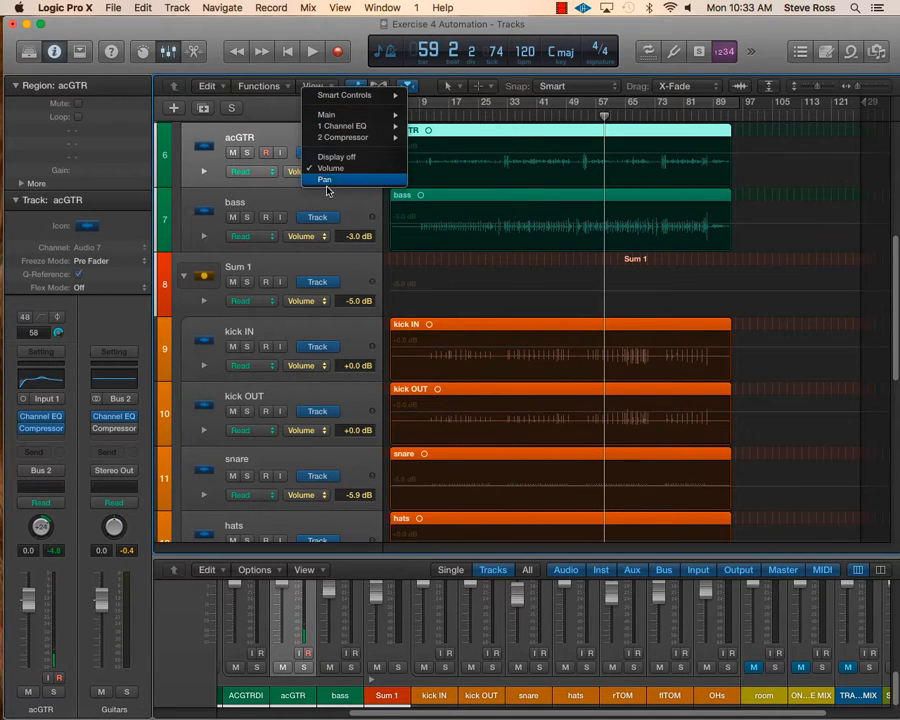
left_click(203, 143)
scroll(276, 238, "down", 8)
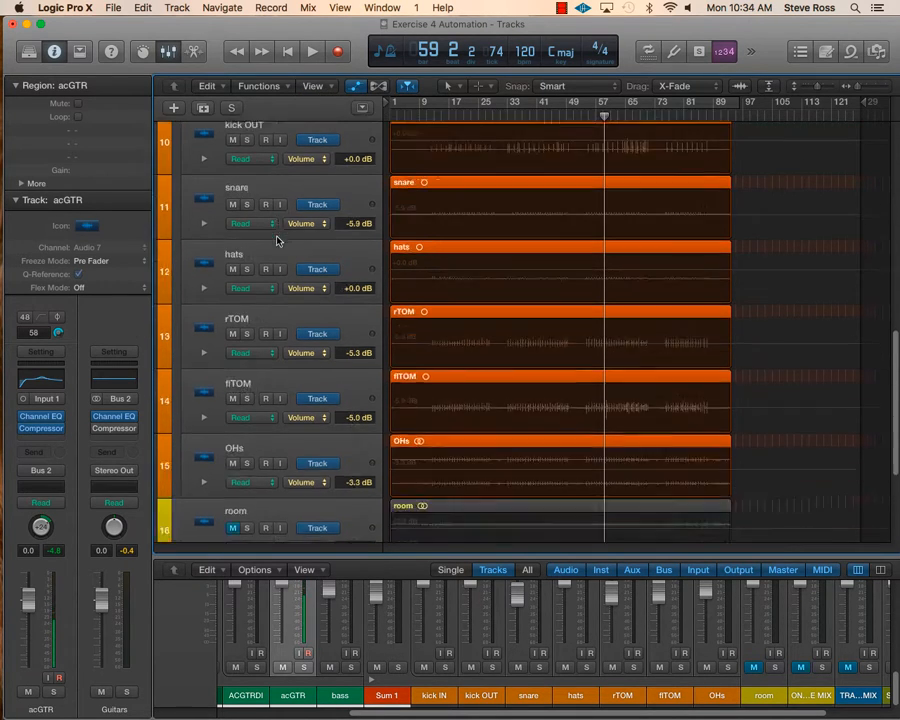
Step: Return the playhead to the project start and set the violin track's automation parameter to Pan
key("Return")
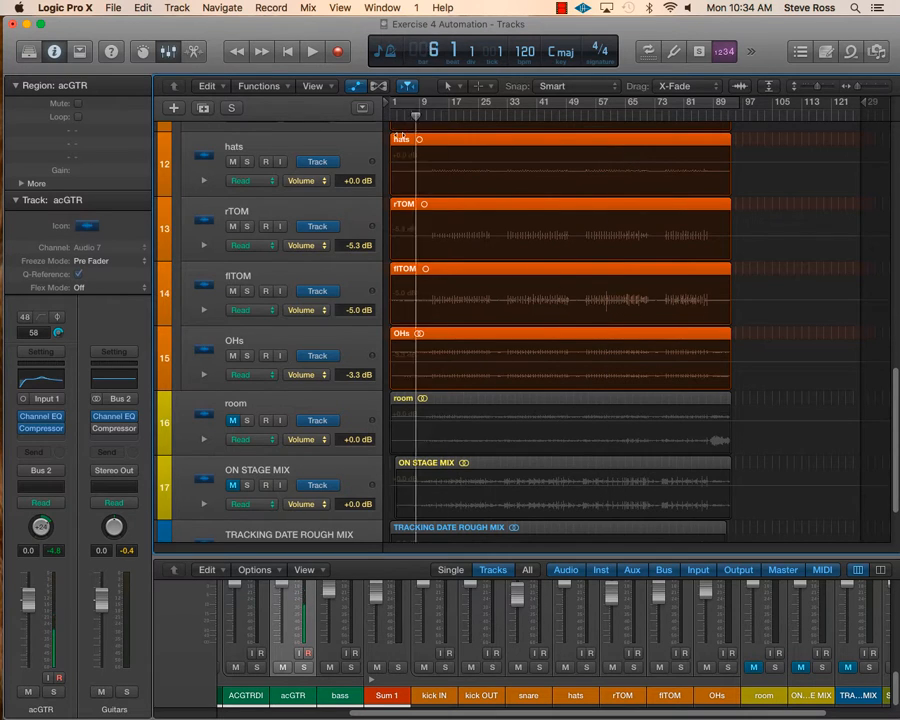
scroll(300, 402, "down", 2)
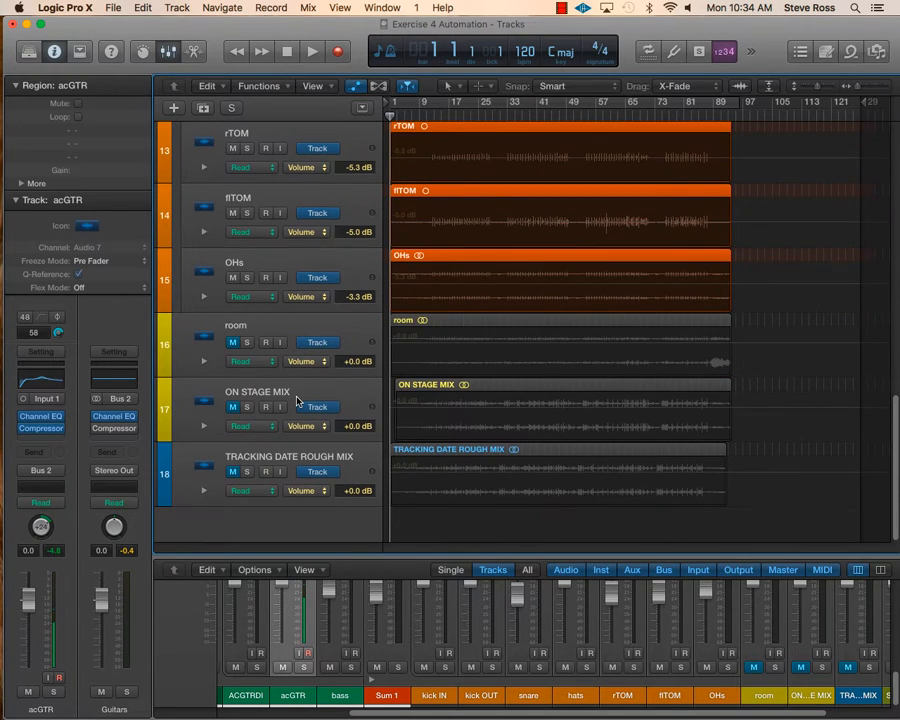
scroll(250, 320, "up", 15)
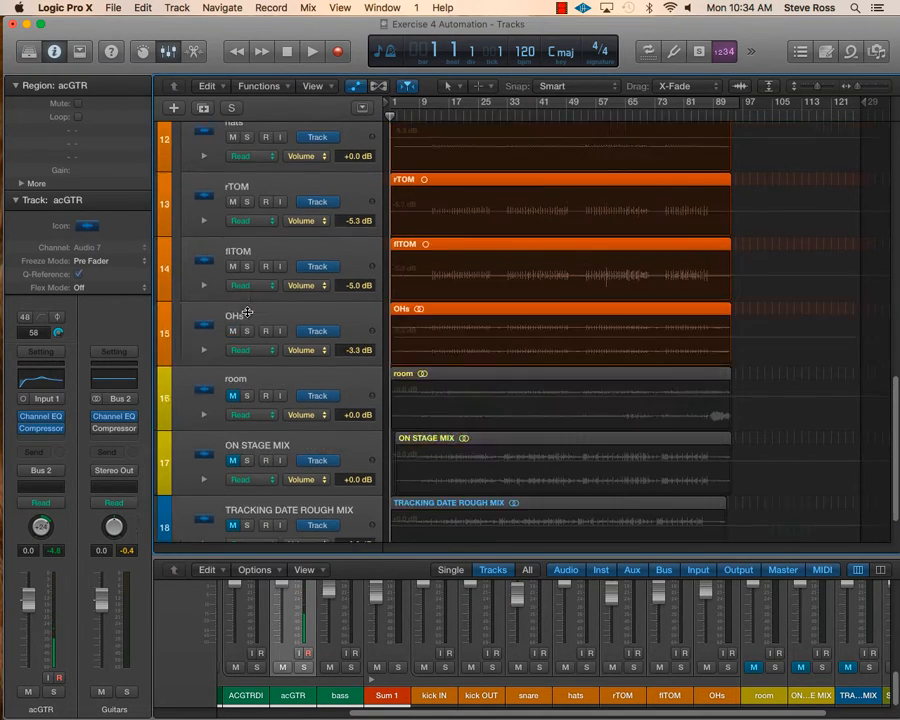
left_click(258, 310)
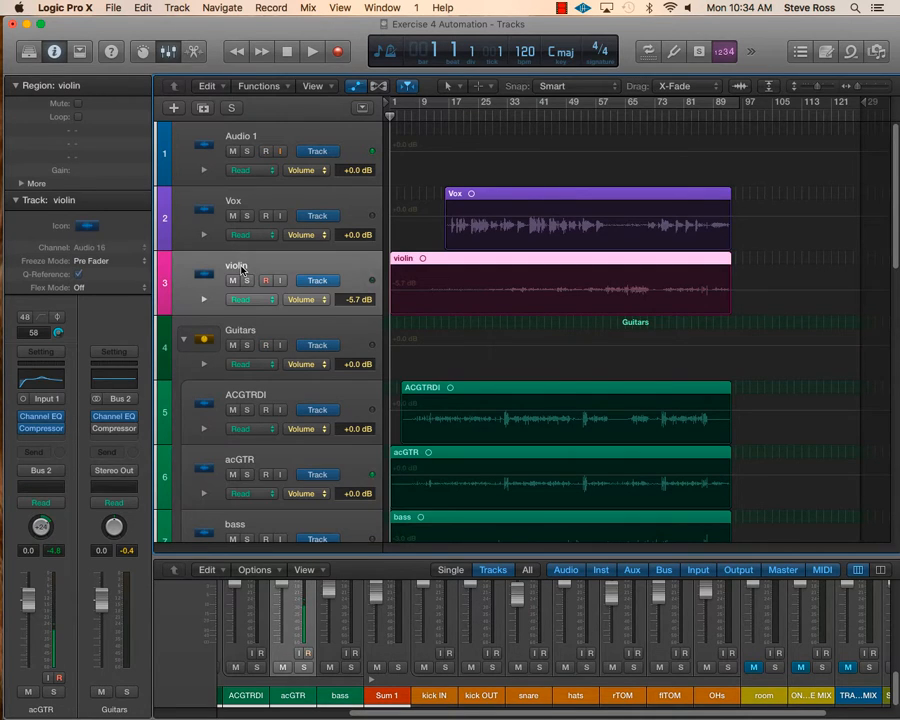
left_click(326, 300)
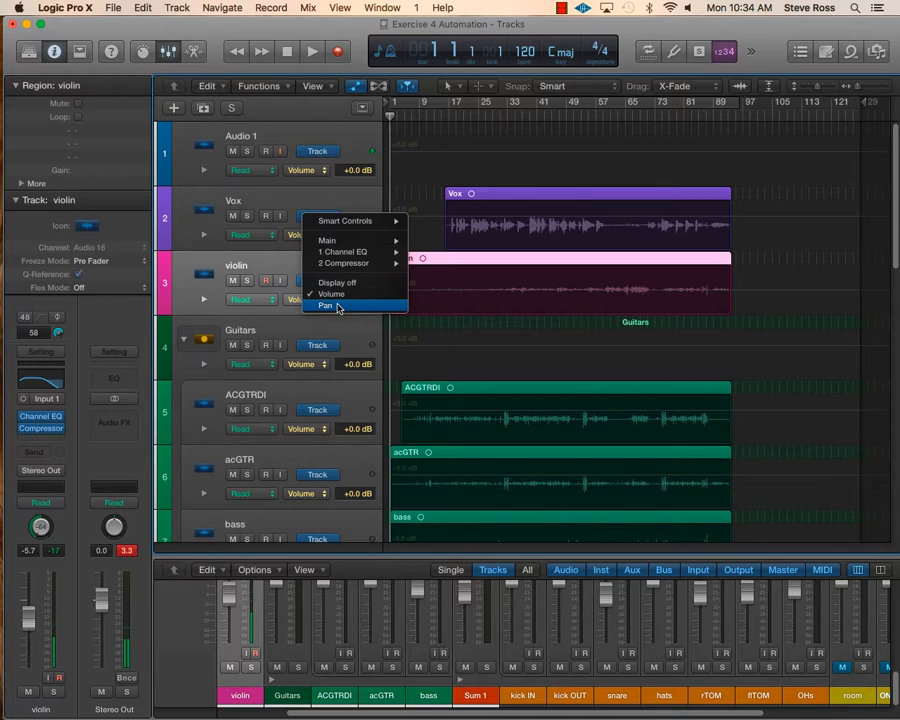
left_click(330, 305)
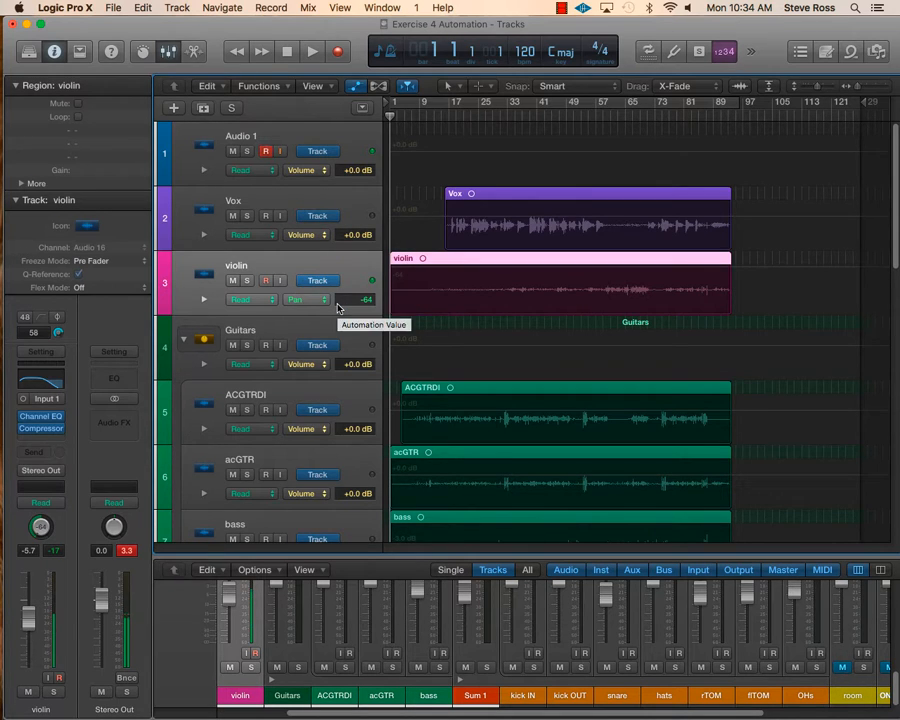
Step: Shape the violin's pan automation to hold -64 until about bar 6 and ramp to +63 at about bar 20
left_click(458, 279)
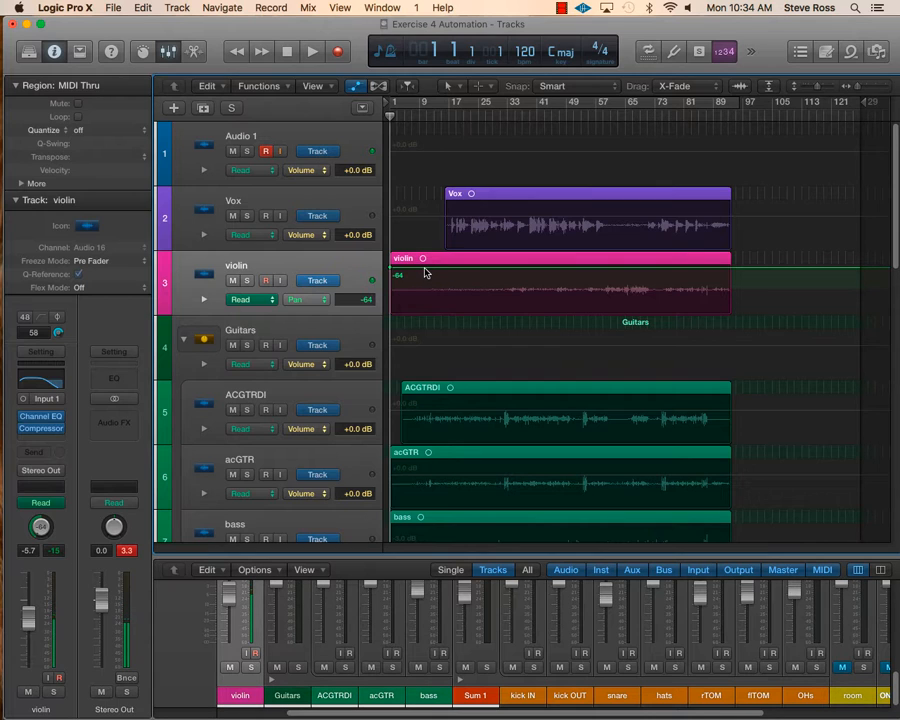
left_click(427, 269)
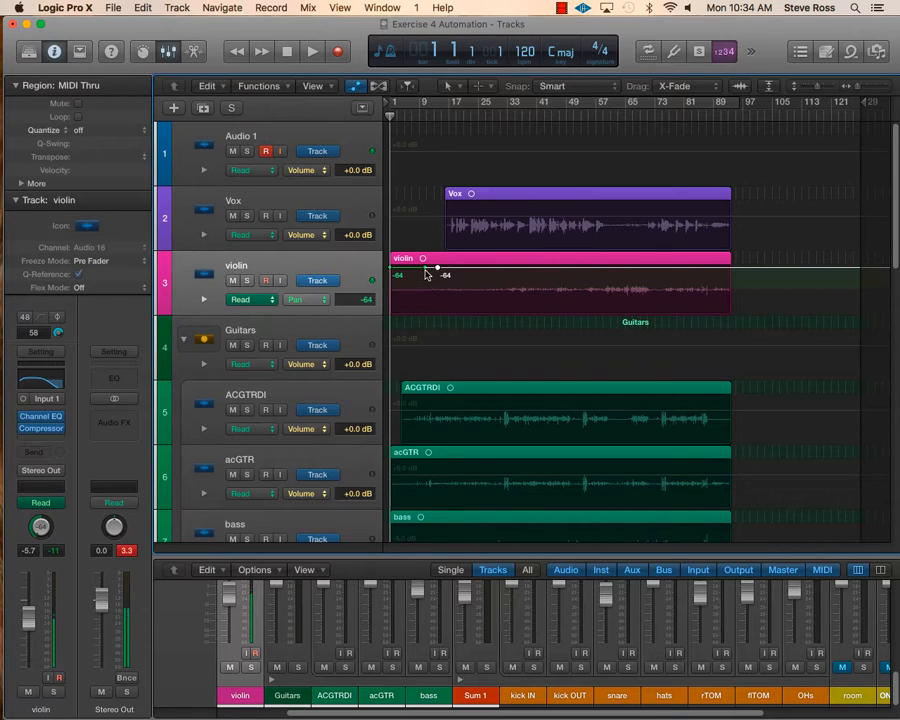
left_click_drag(437, 267, 415, 270)
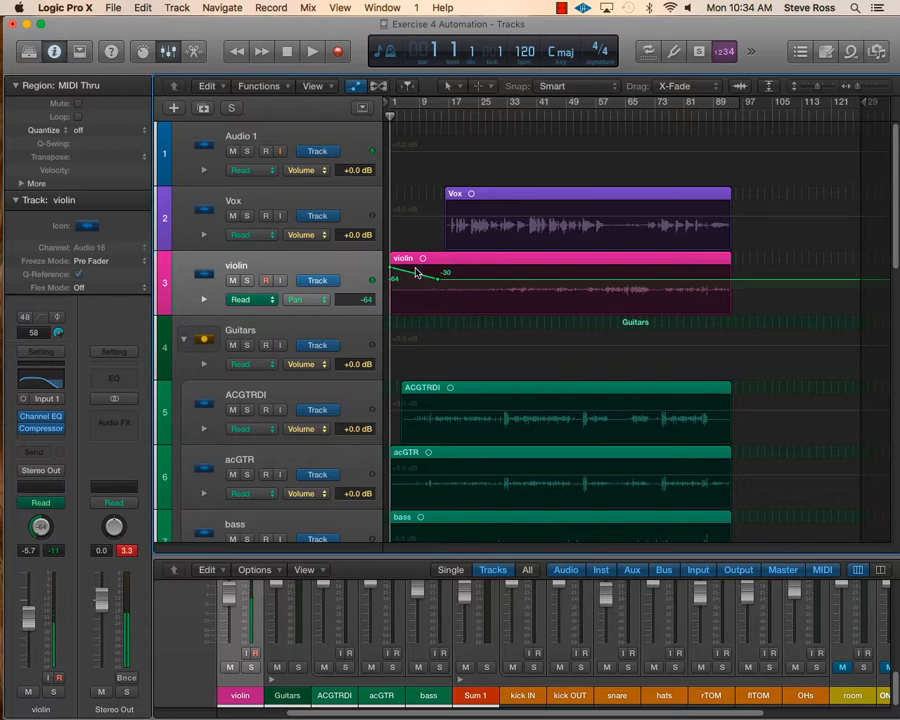
left_click(415, 270)
left_click_drag(437, 283, 461, 314)
left_click_drag(391, 271, 409, 270)
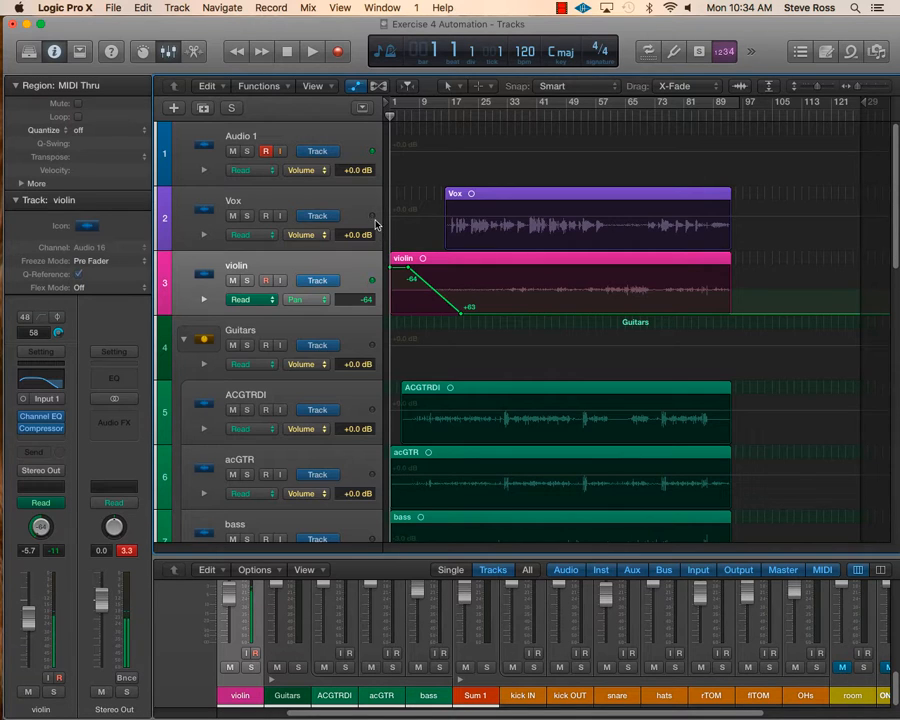
Step: Play the song from the start and check the violin's Compressor during playback
key("space")
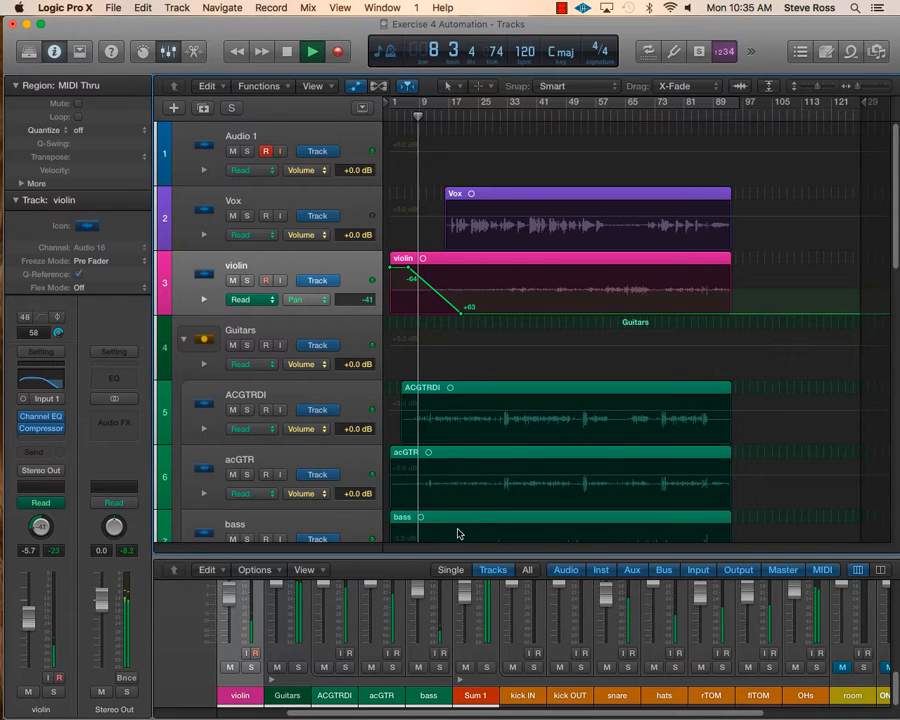
scroll(248, 643, "up", 5)
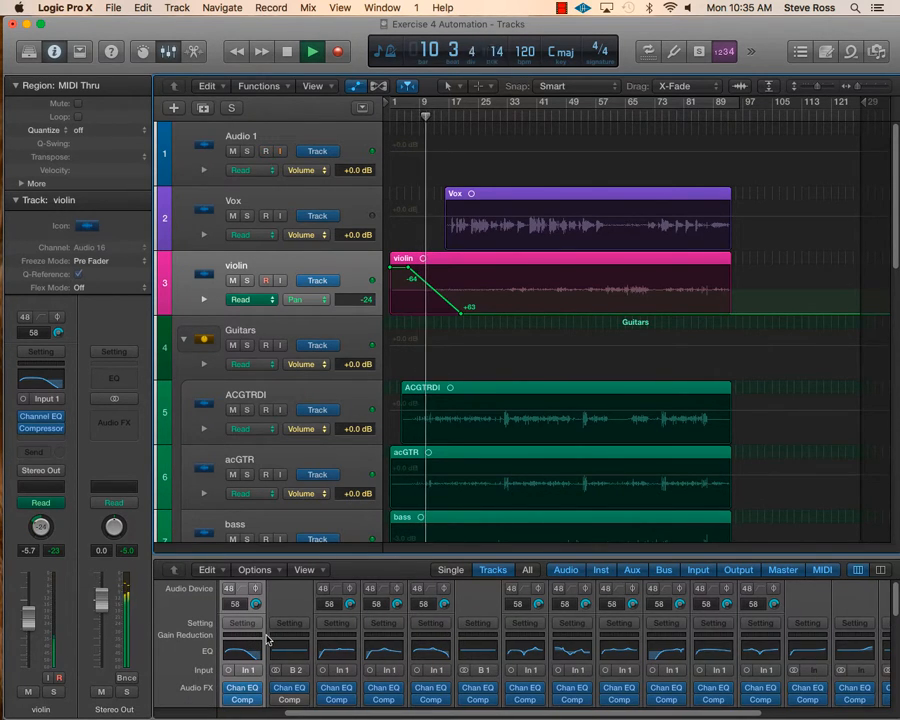
scroll(265, 638, "down", 1)
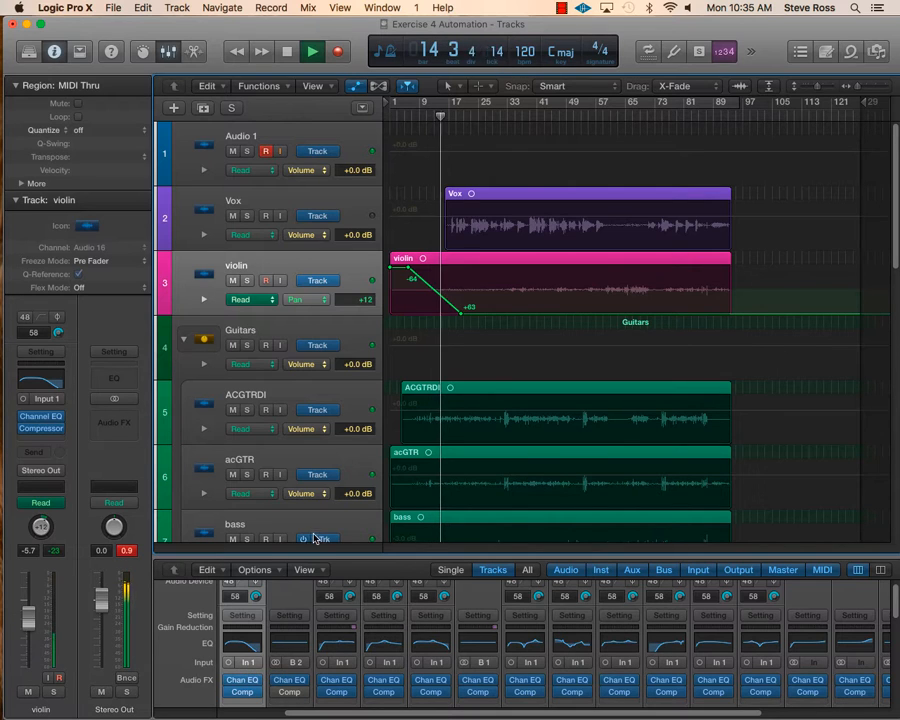
left_click(243, 691)
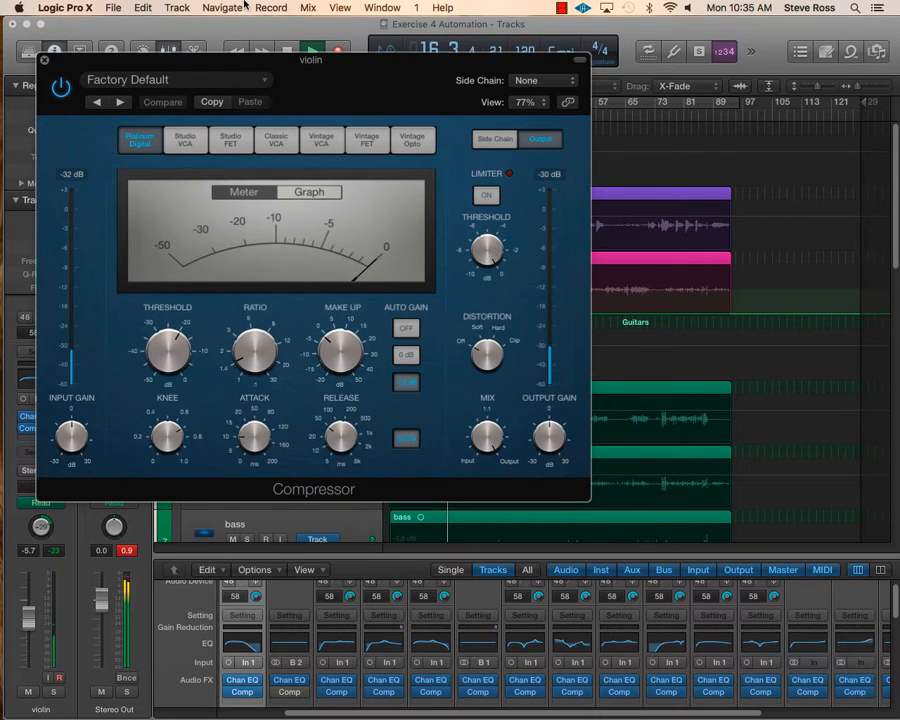
left_click_drag(202, 68, 899, 75)
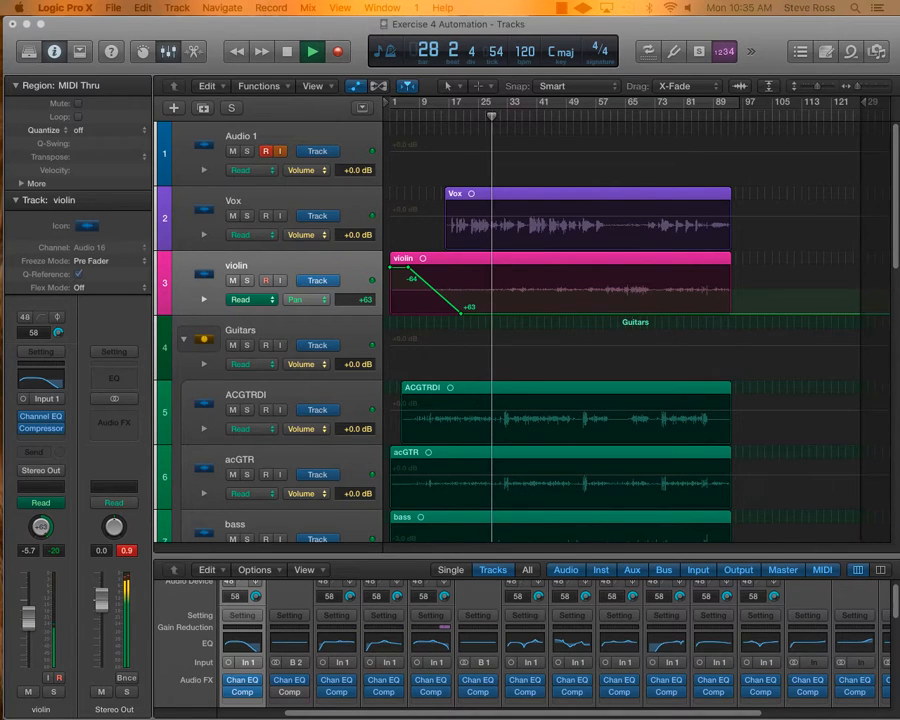
Step: Add a second violin pan ramp from +63 at about bar 27 back to -64 at about bar 38
left_click(510, 314)
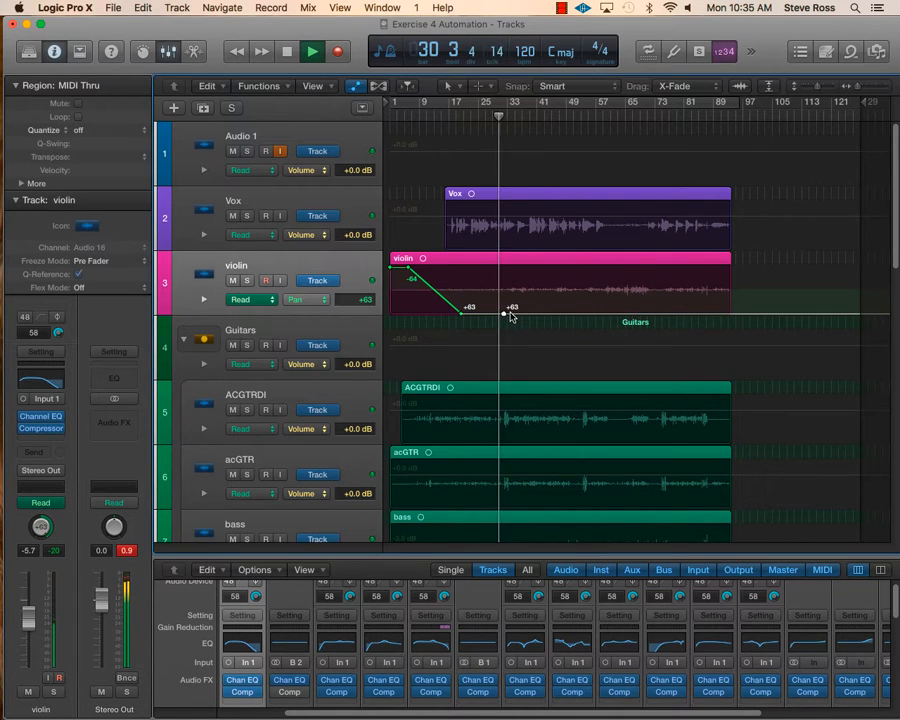
left_click_drag(514, 316, 528, 268)
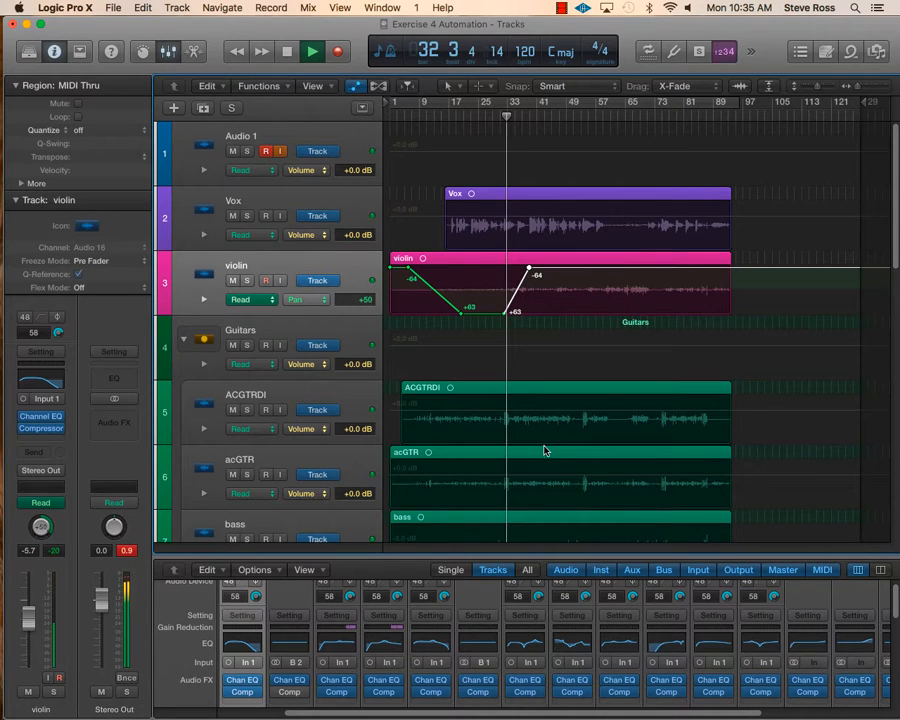
left_click_drag(505, 314, 486, 313)
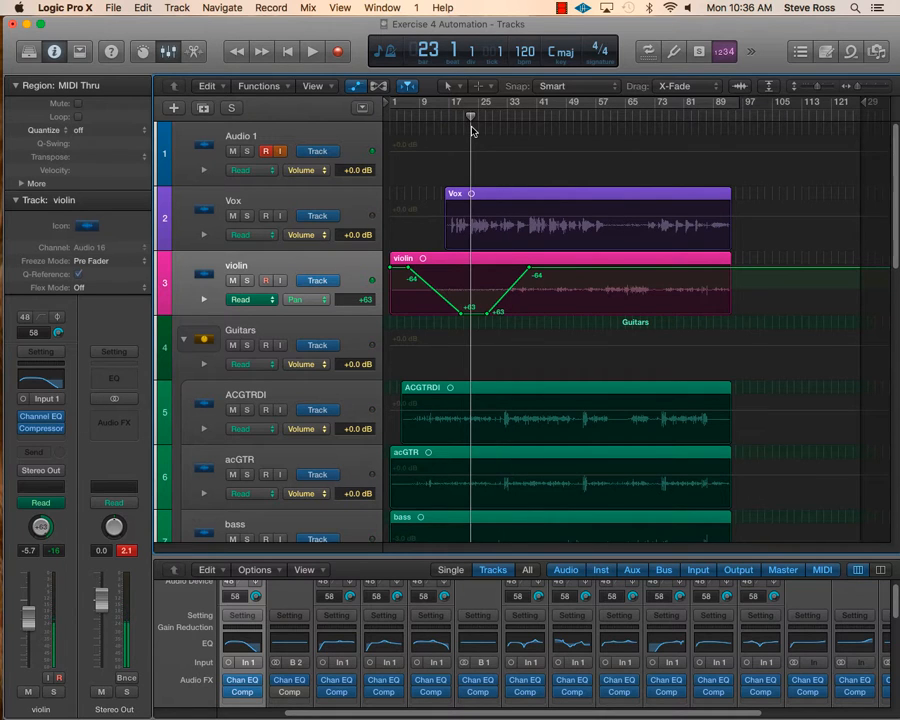
Step: Shorten the second violin pan ramp so it reaches -64 at about bar 34, playing the passage before and after the edit
key("space")
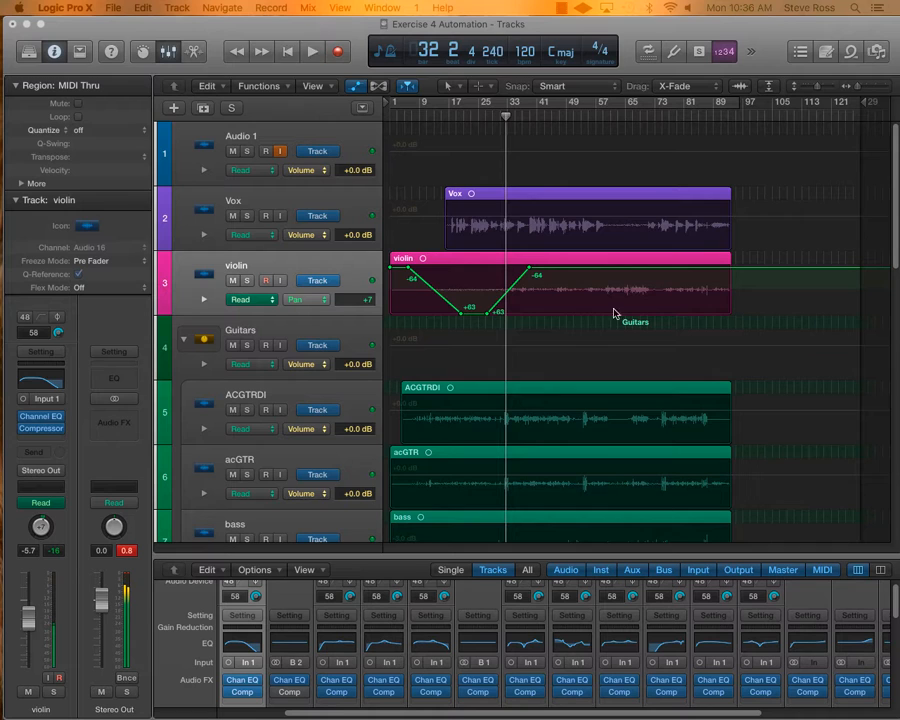
left_click_drag(529, 271, 511, 268)
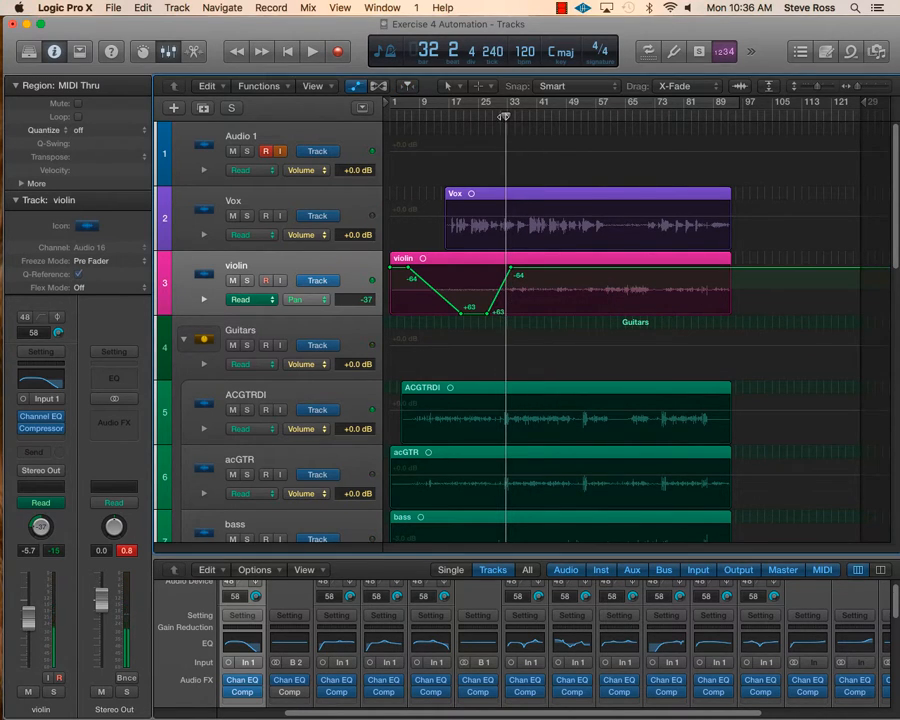
left_click_drag(506, 119, 482, 127)
key("space")
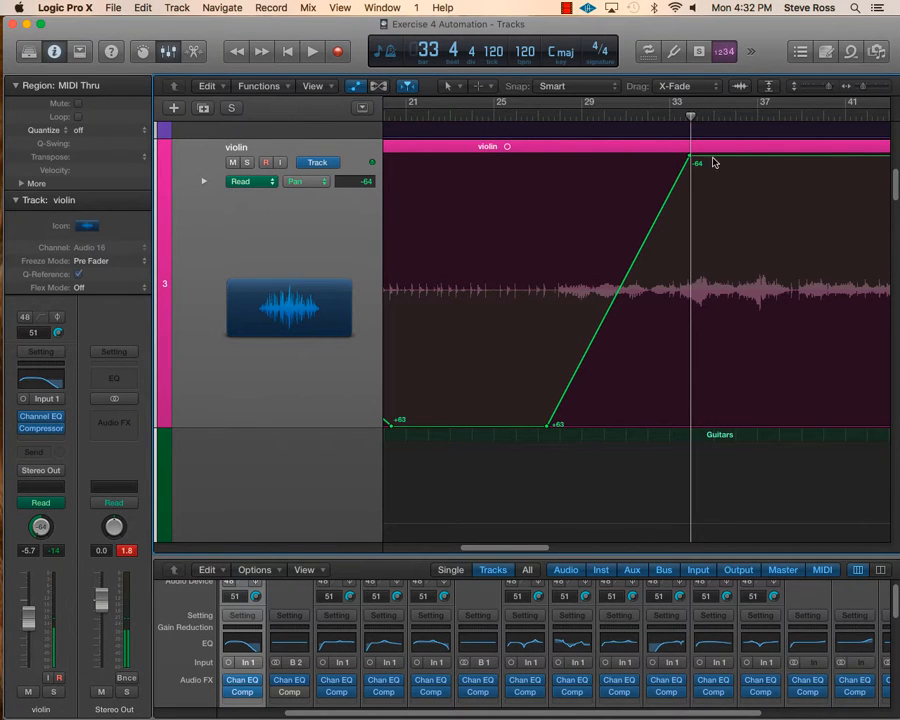
Step: Steepen the second violin pan ramp to run from +63 at about bar 28.5 to -64 at about bar 30.5
left_click_drag(690, 155, 641, 158)
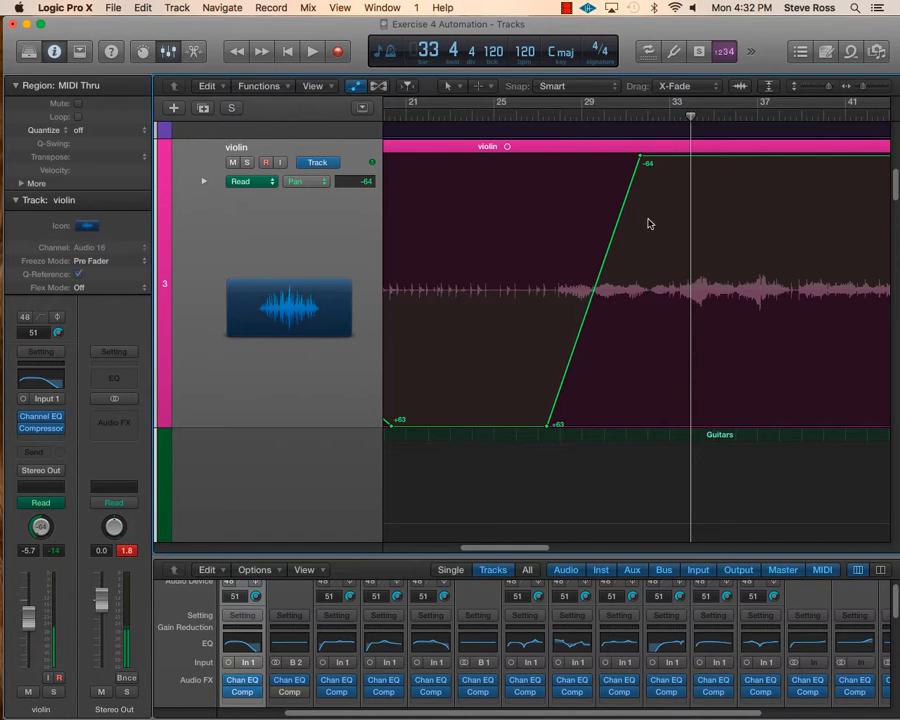
left_click(547, 425)
left_click_drag(547, 425, 572, 425)
left_click_drag(642, 158, 613, 158)
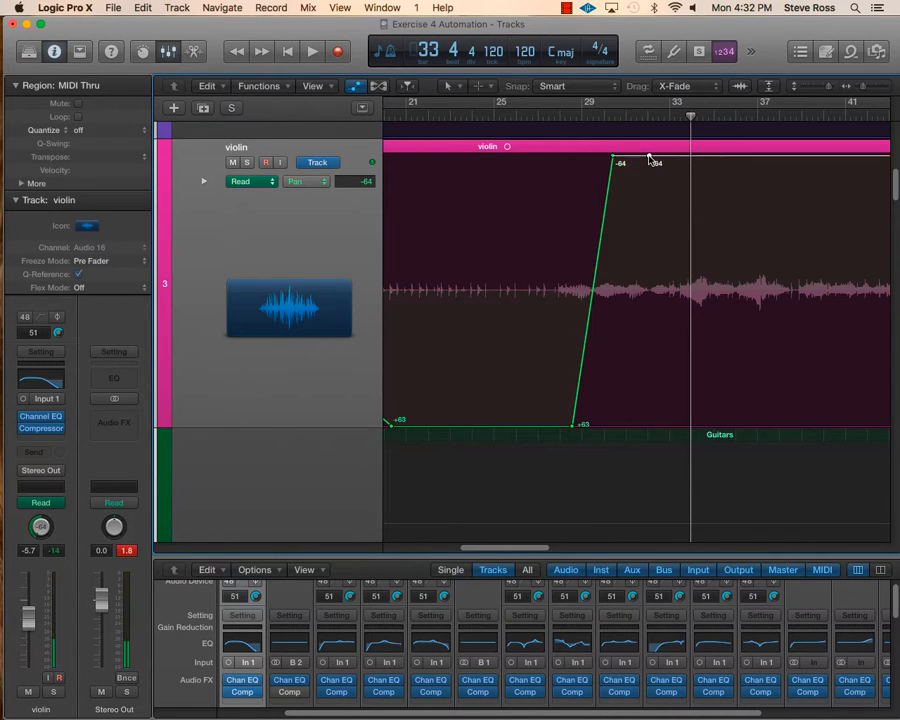
Step: Add two more violin pan swings between +63 and -64 from about bar 31 to 35.5 and play from bar 25
left_click_drag(640, 158, 666, 157)
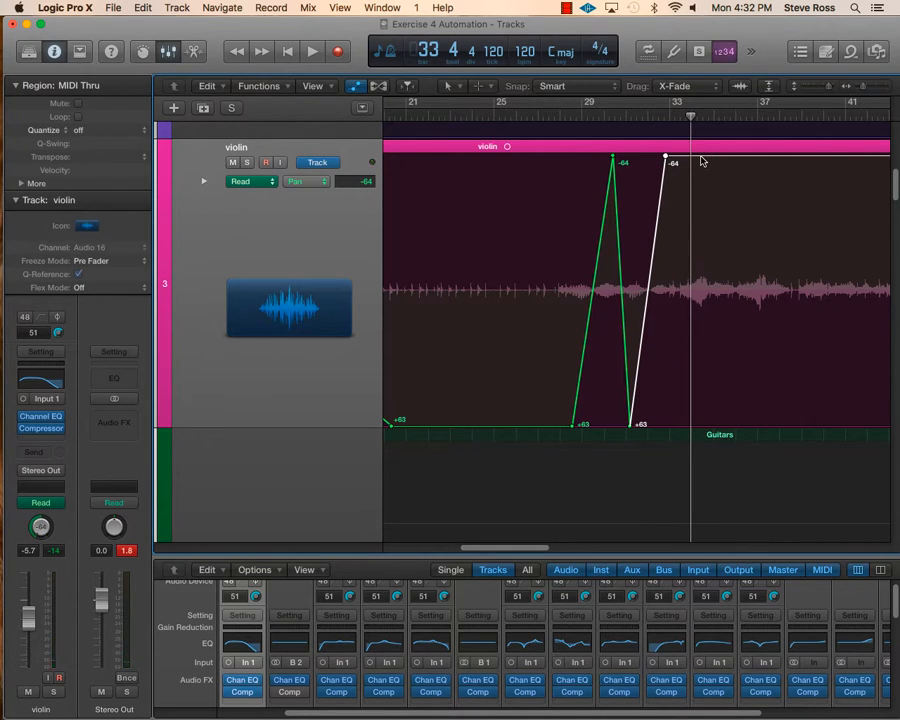
left_click_drag(702, 158, 725, 155)
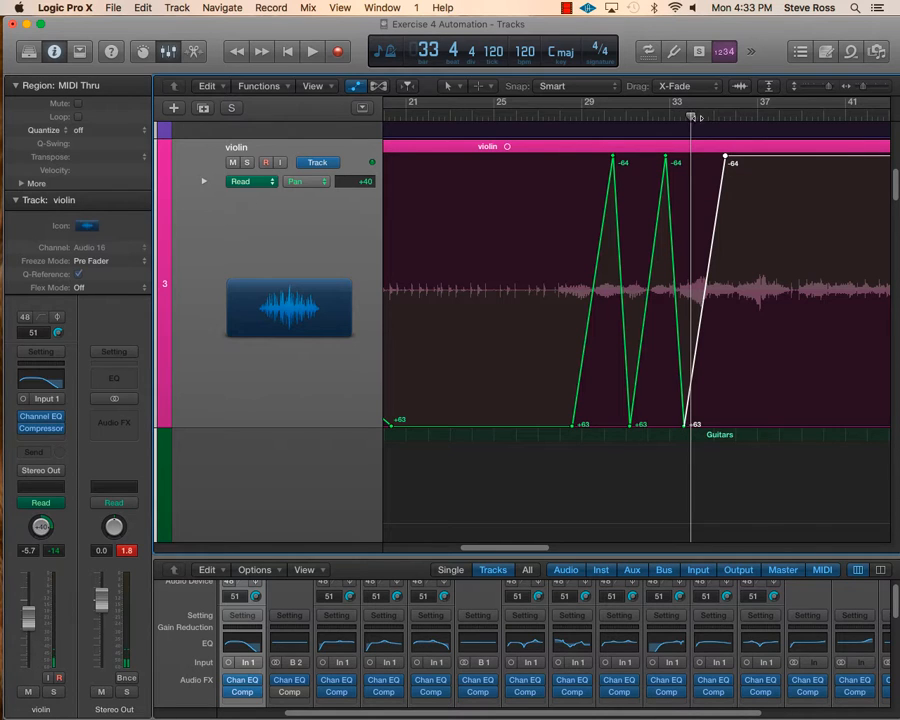
left_click_drag(692, 117, 494, 150)
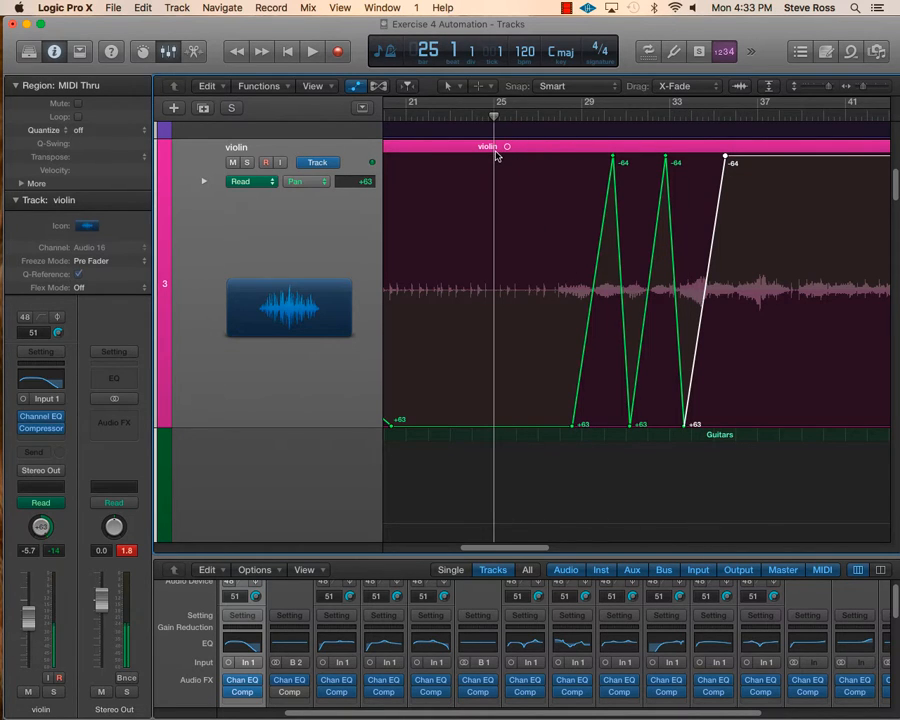
key("space")
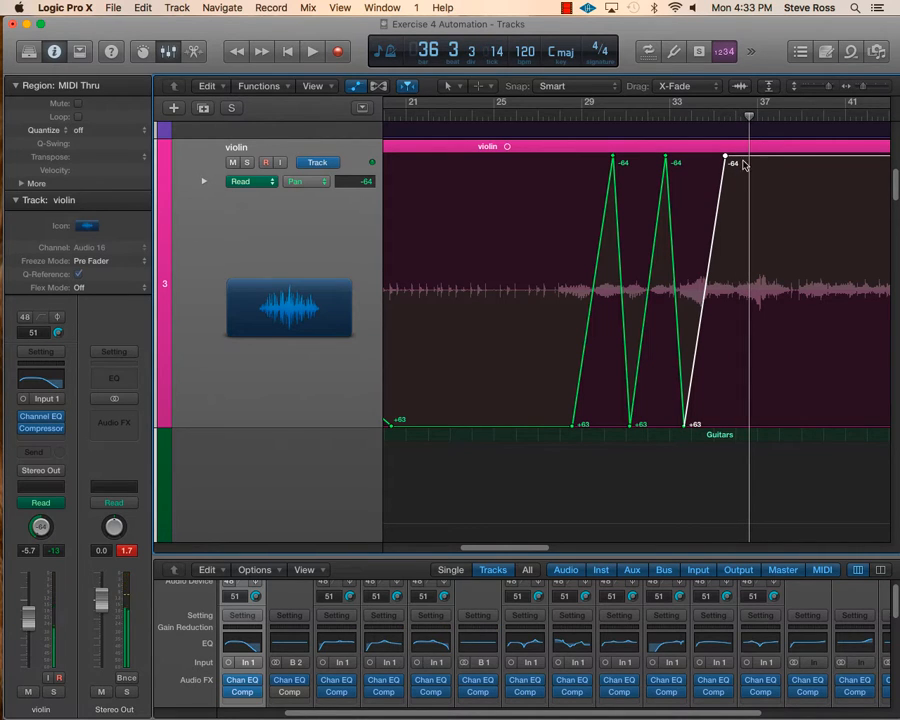
Step: Move the last -64 pan point to about bar 34.4 and add a quick swing to +63 and back to -64 before bar 35
left_click_drag(726, 157, 701, 157)
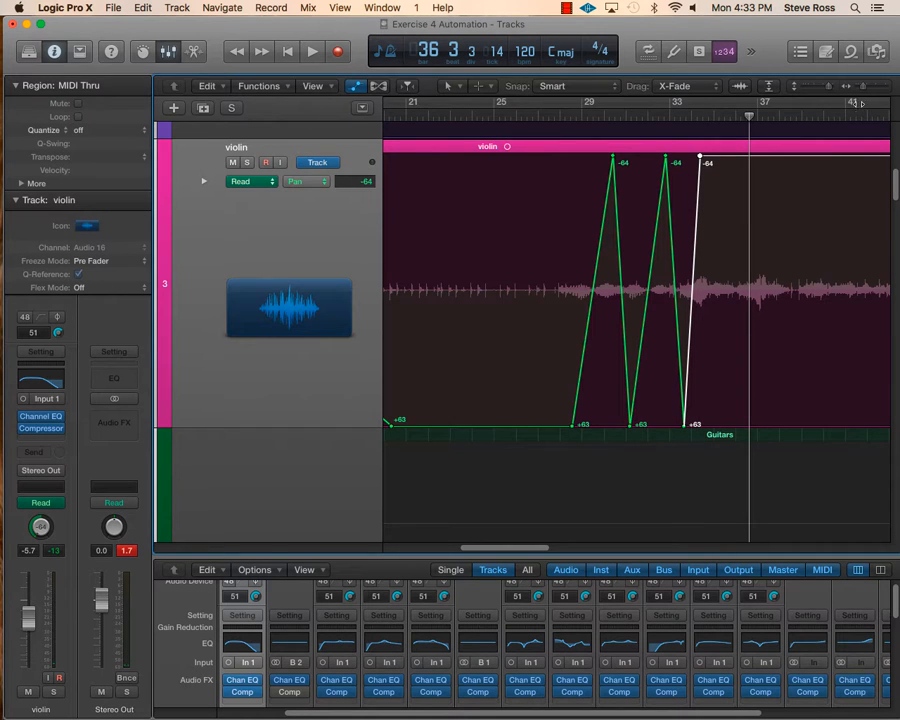
left_click_drag(862, 88, 874, 88)
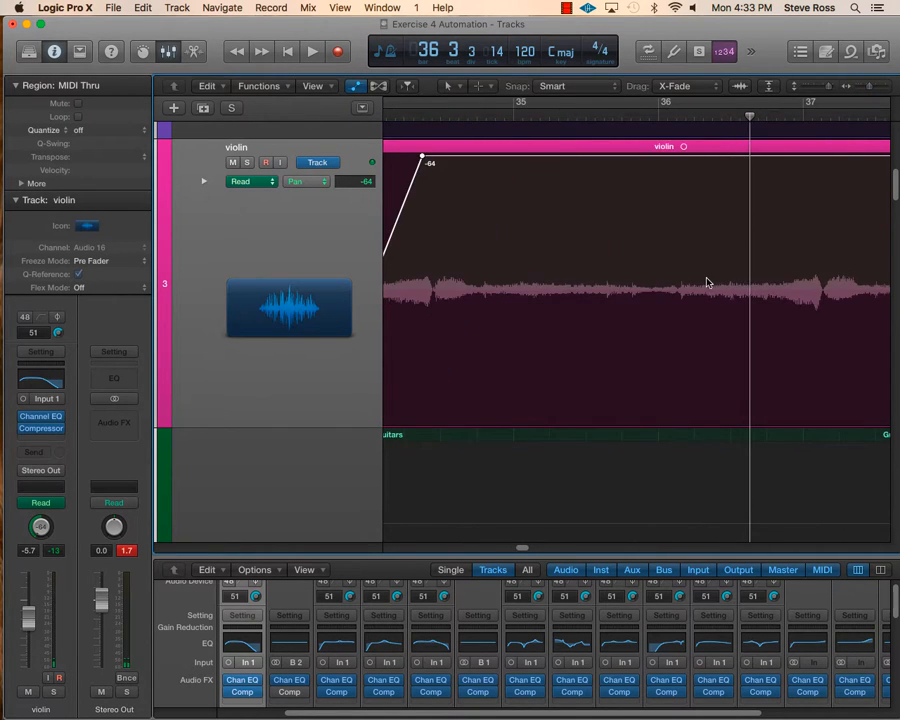
scroll(707, 283, "left", 5)
scroll(704, 282, "right", 2)
scroll(704, 281, "right", 4)
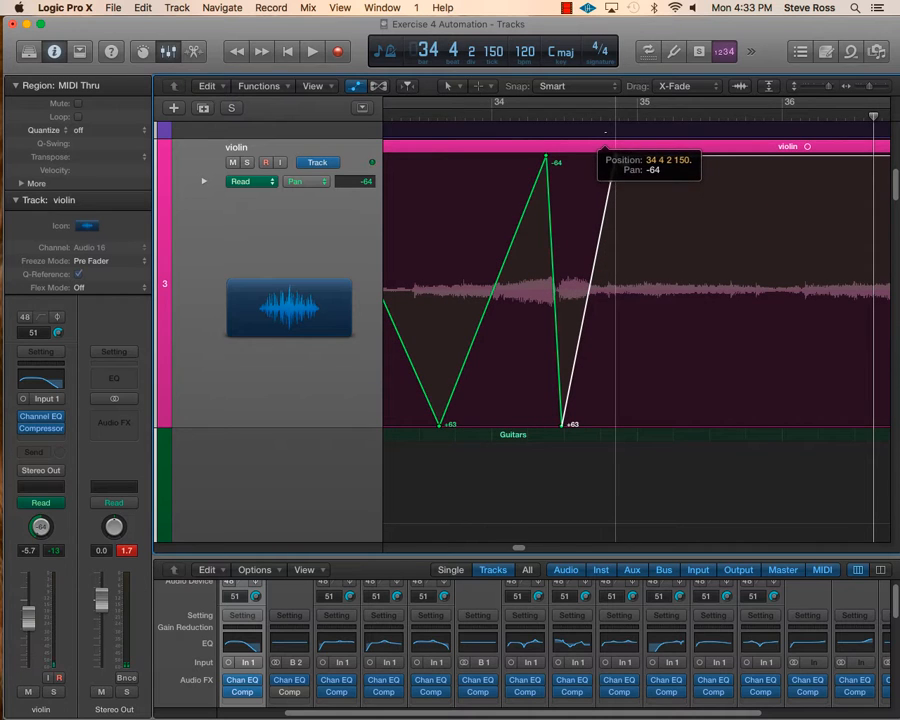
left_click_drag(613, 157, 615, 157)
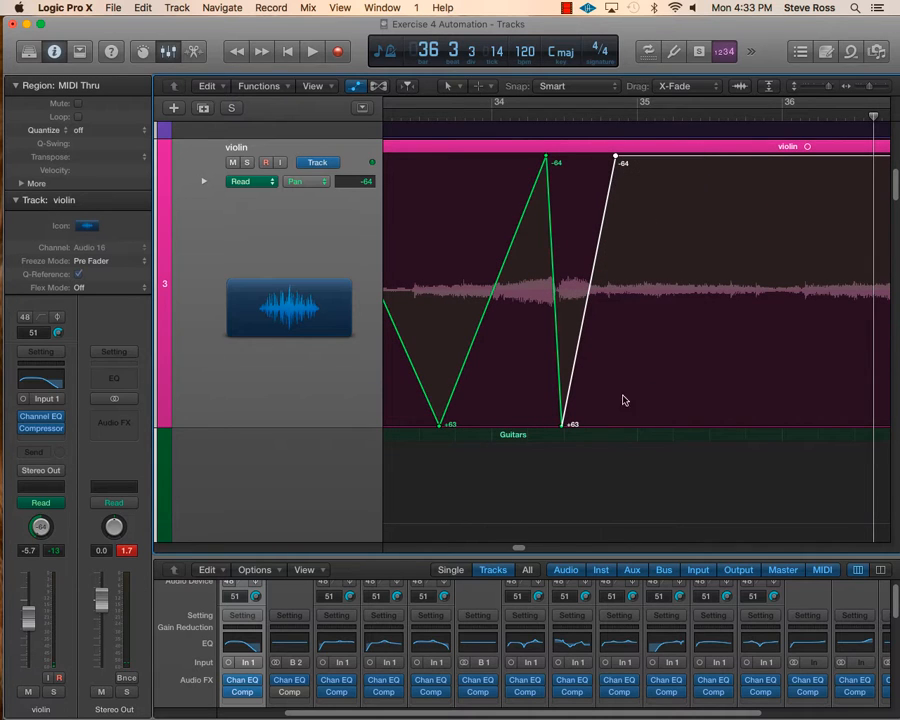
left_click_drag(563, 424, 584, 408)
Step: Play from just before bar 32 and extend the violin pan zigzag with +63, -64 and +63 points between bars 36 and 37.5
scroll(600, 250, "left", 5)
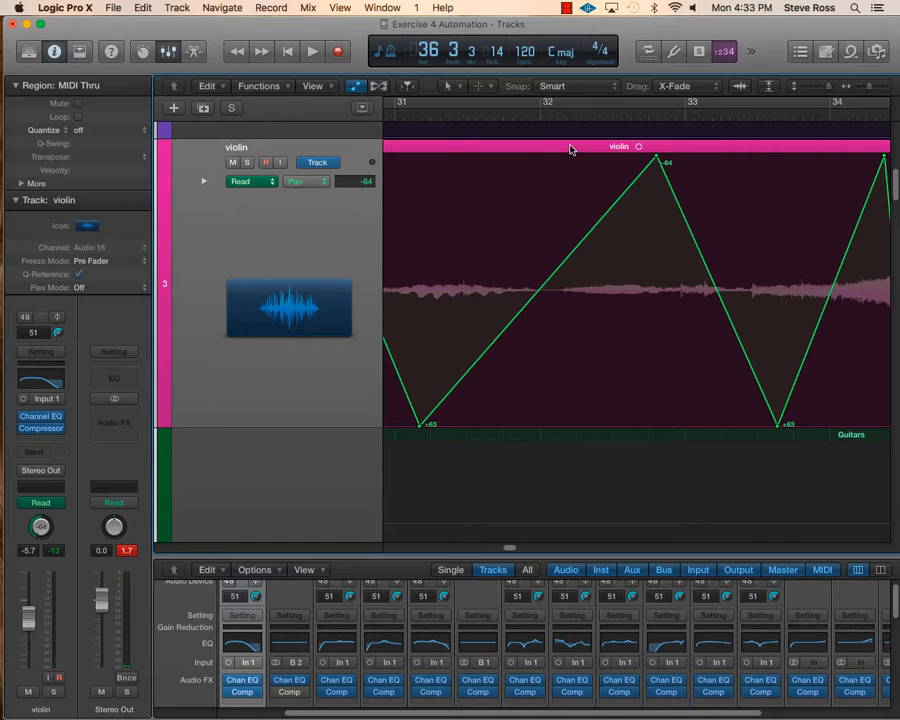
left_click(525, 119)
key("space")
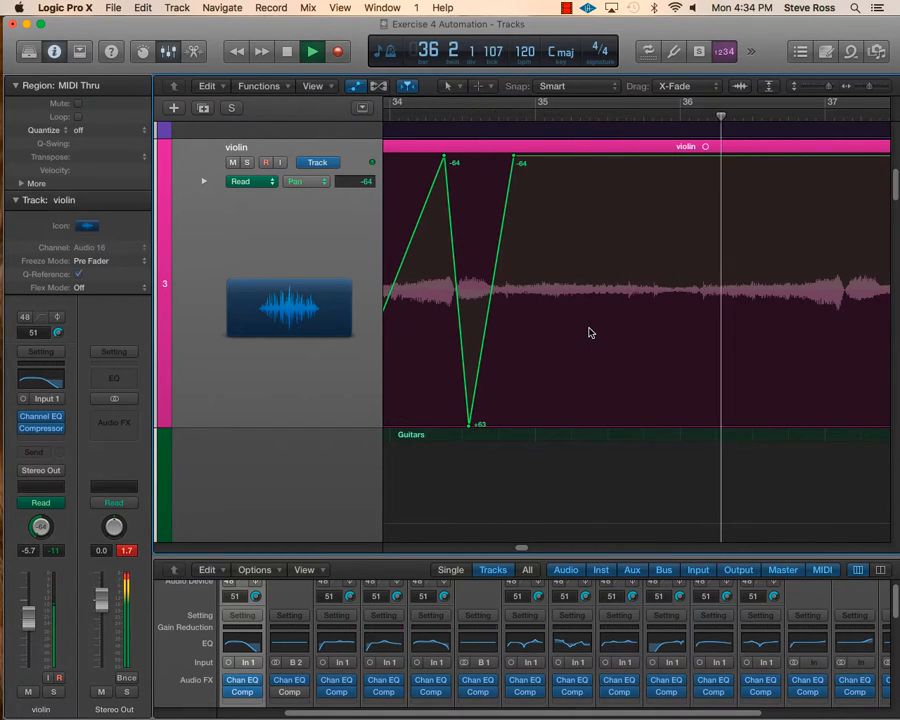
left_click(685, 157)
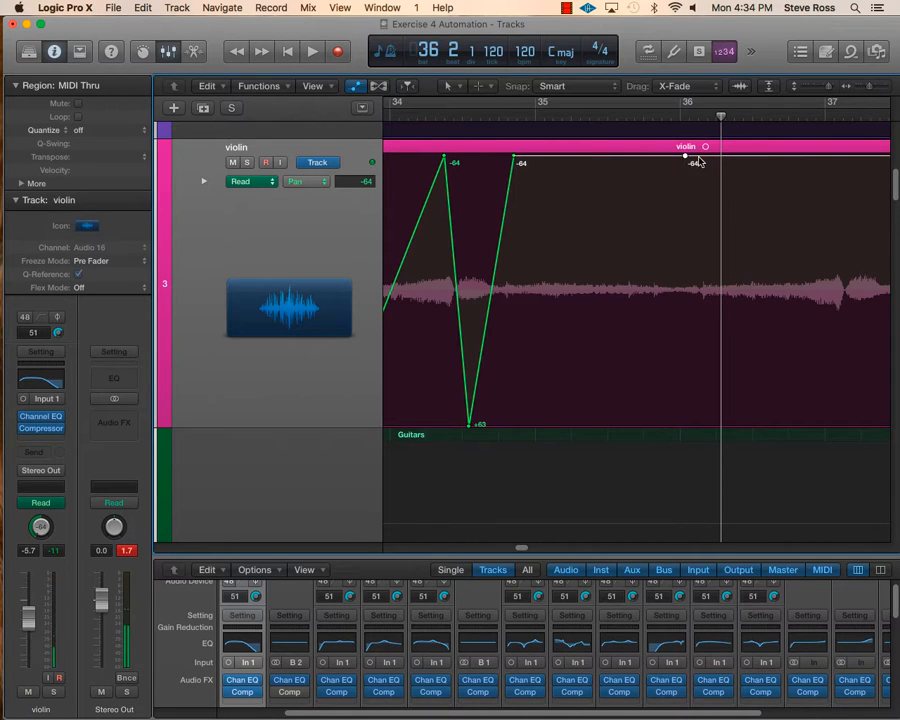
left_click_drag(685, 160, 836, 426)
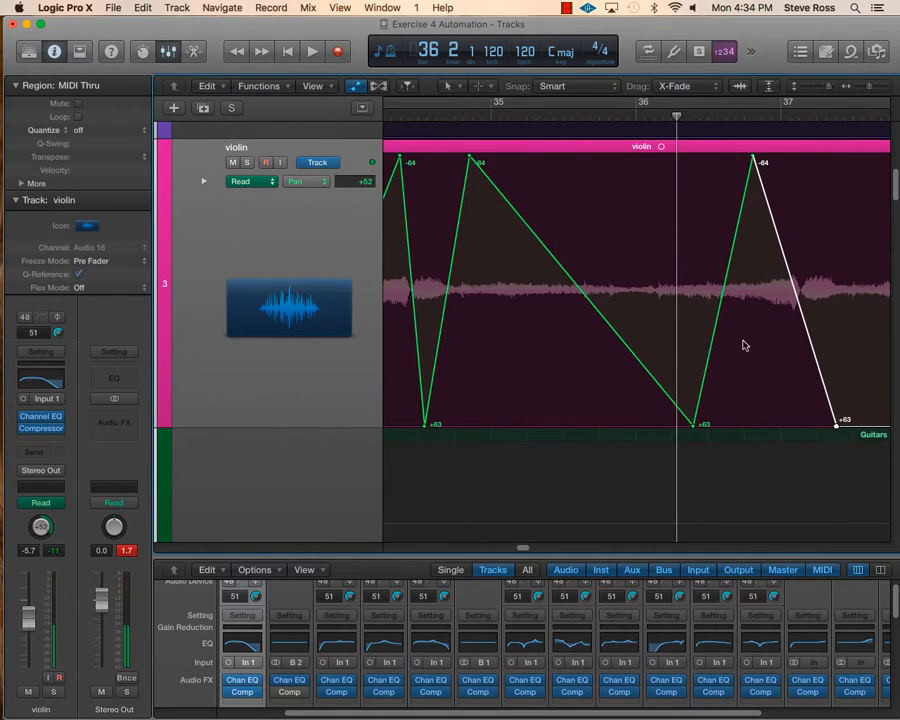
Step: Play the violin pan automation from bar 30 beat 3, then solo the violin track and play its panning again
scroll(707, 323, "left", 10)
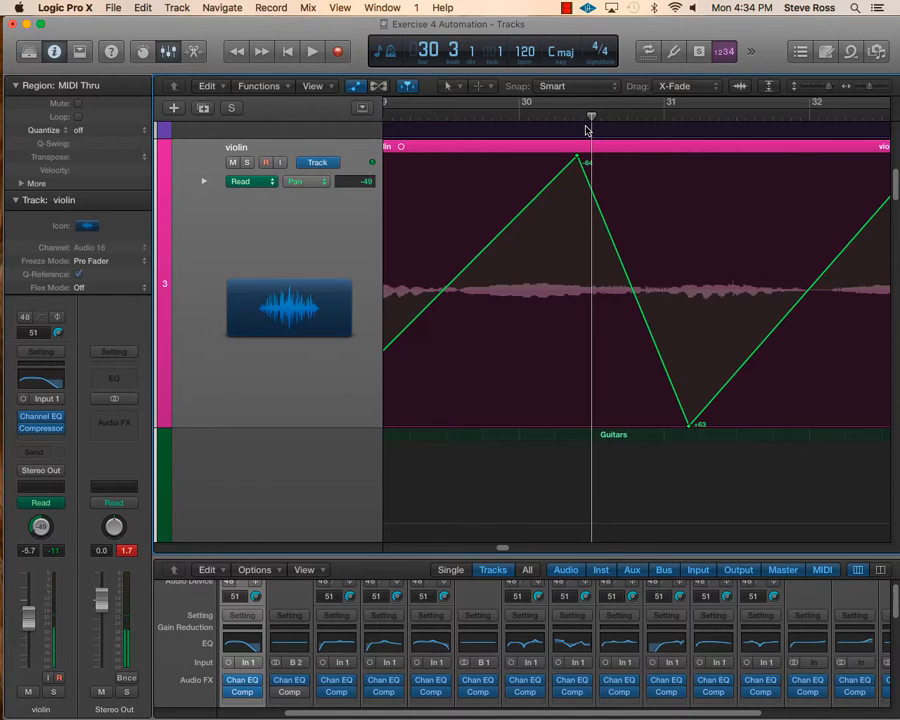
key("space")
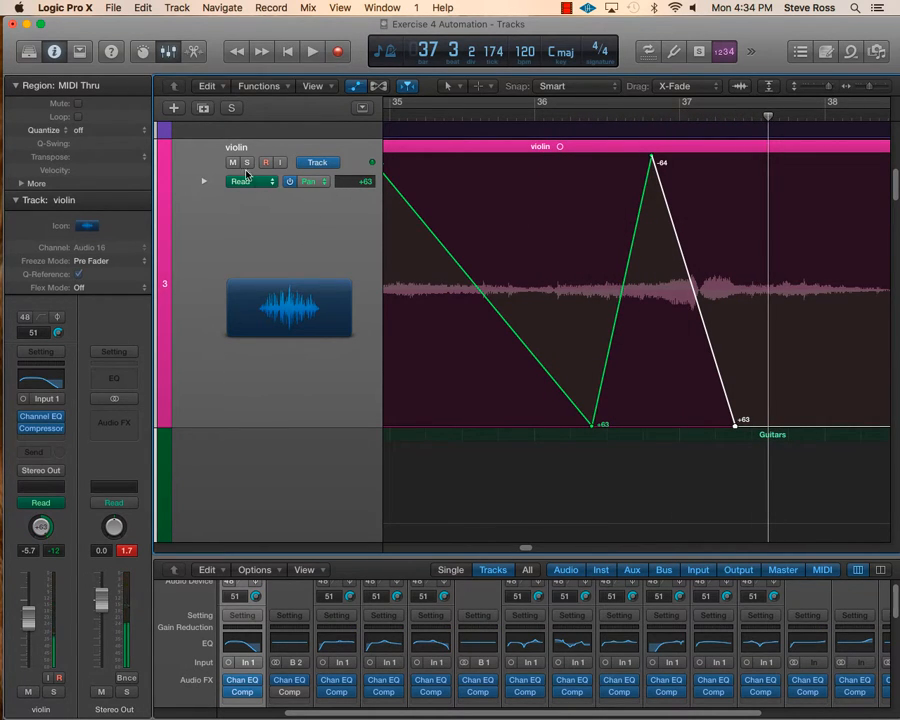
left_click(246, 163)
scroll(695, 287, "left", 5)
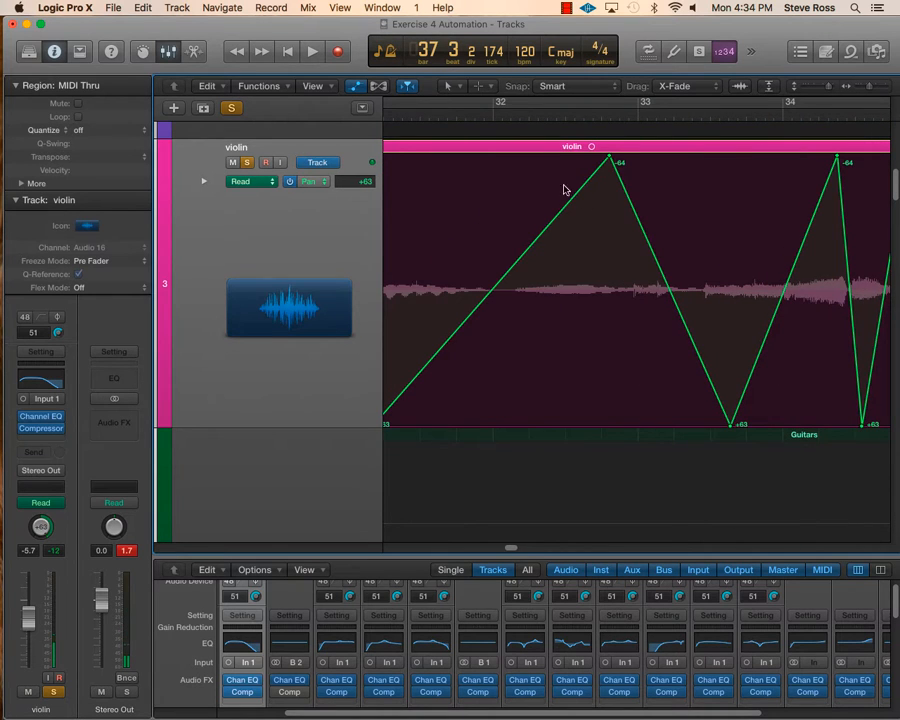
key("space")
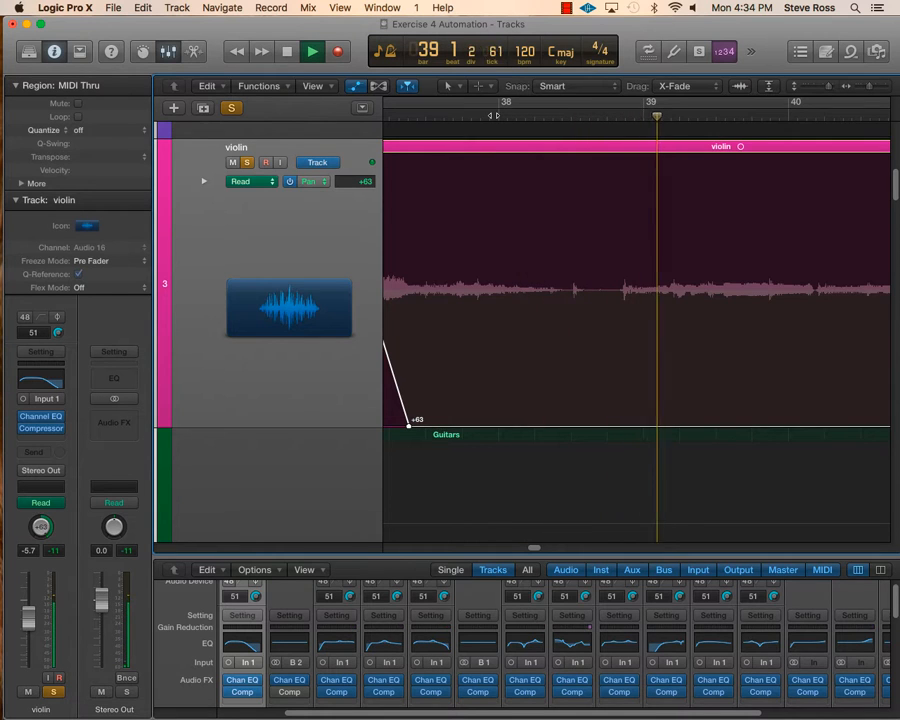
key("space")
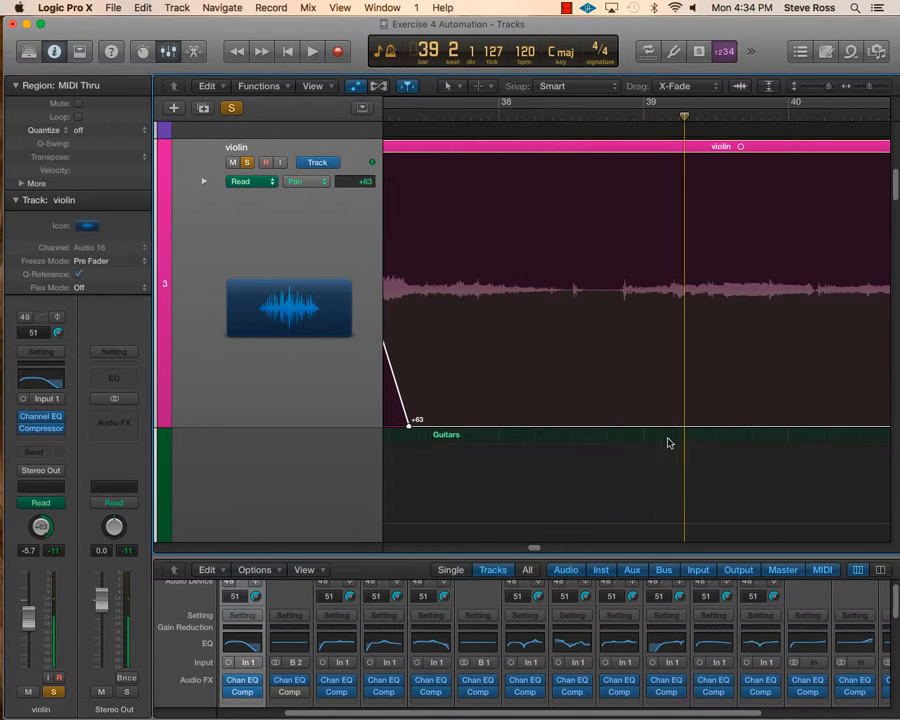
Step: Drop the violin pan abruptly from +63 to -1 at about bar 38.75 and play from just before bar 39
left_click(608, 427)
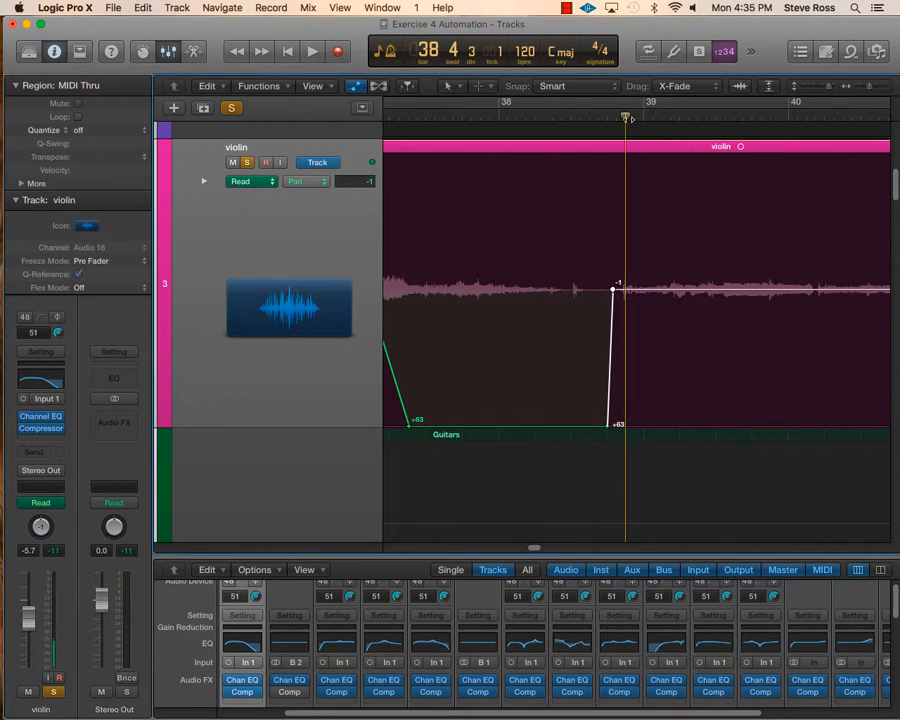
left_click(419, 148)
key("space")
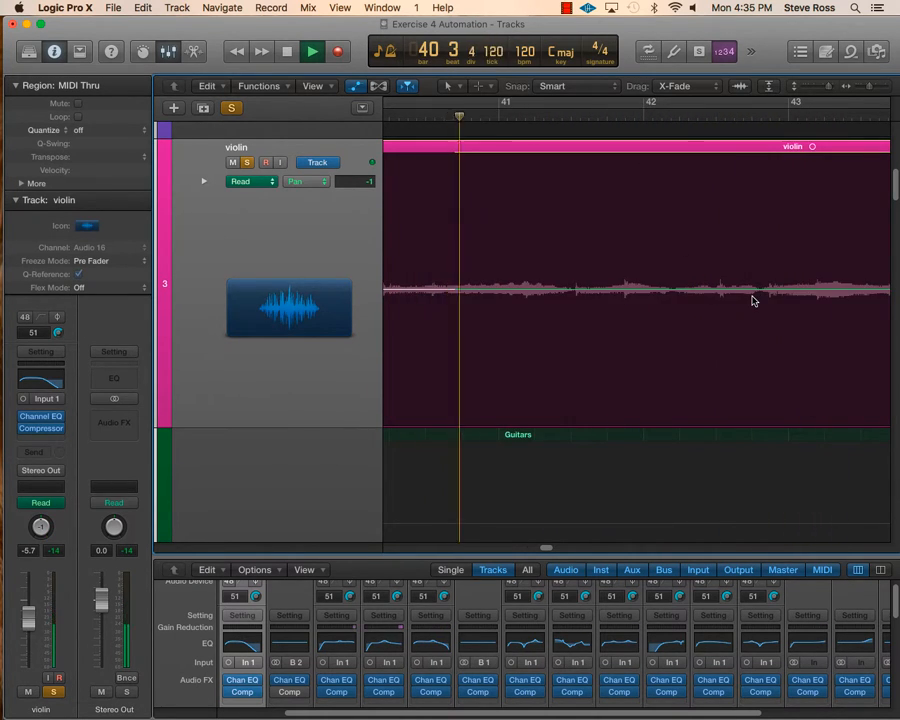
key("space")
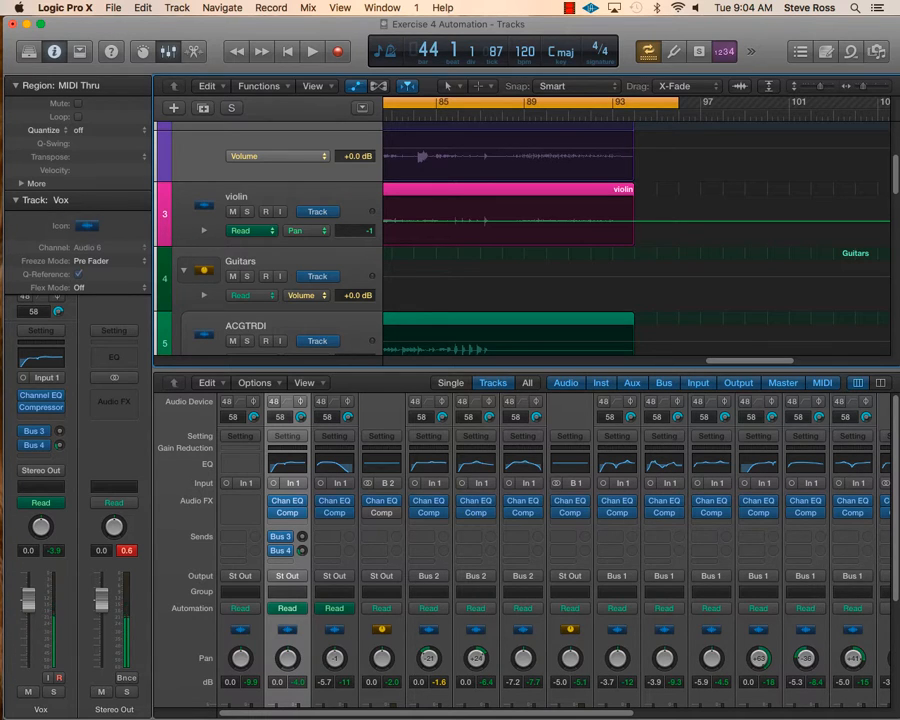
Step: Add an automation lane beneath the Vox track's Volume lane and set its parameter to Send 1 (Delay)
scroll(314, 271, "up", 3)
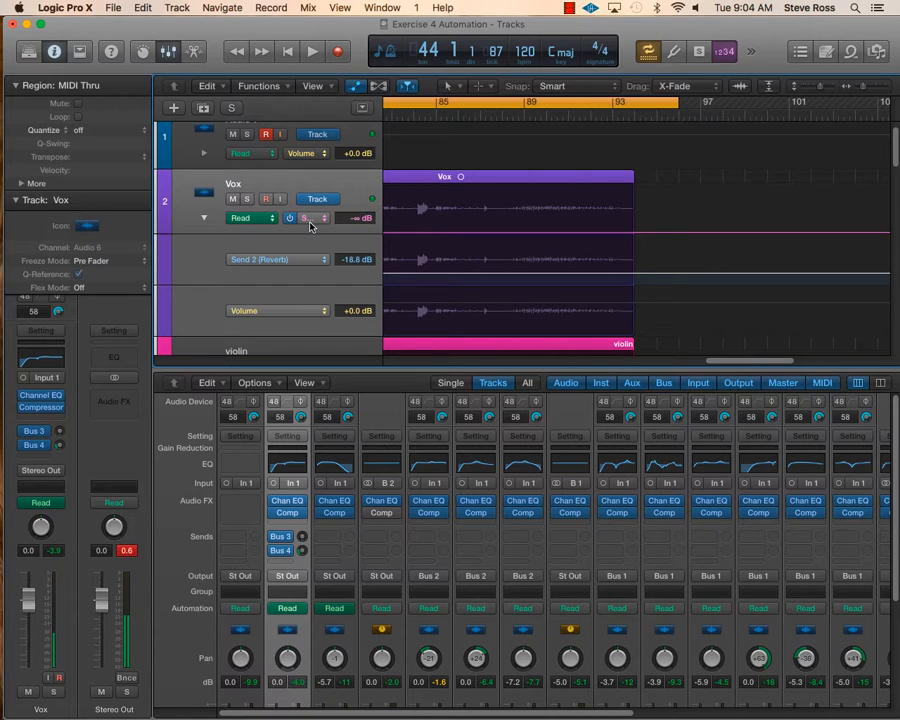
mouse_move(312, 259)
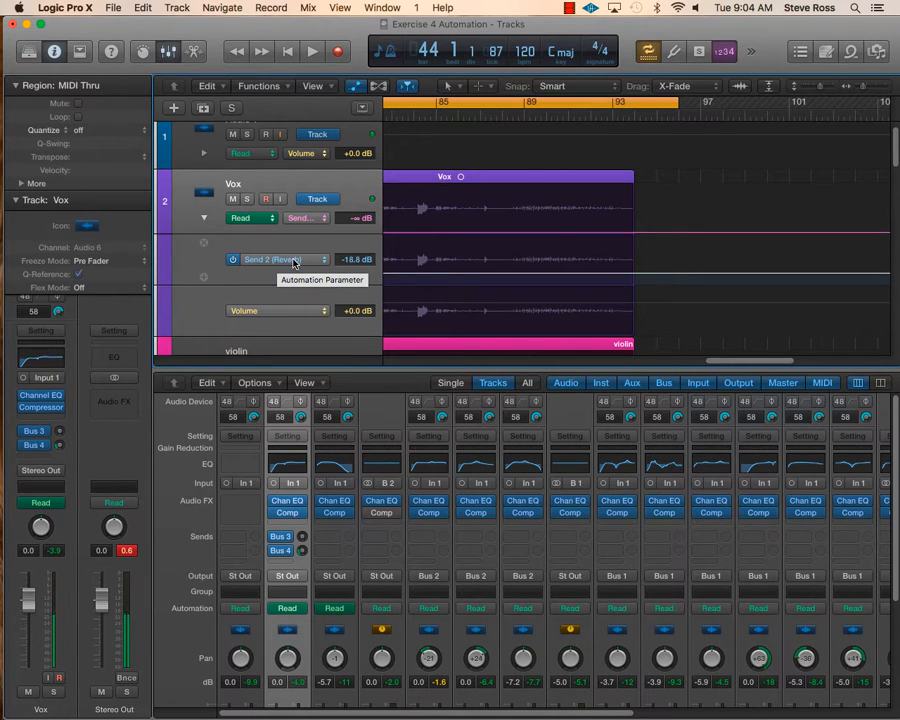
scroll(294, 264, "down", 1)
scroll(294, 264, "down", 1)
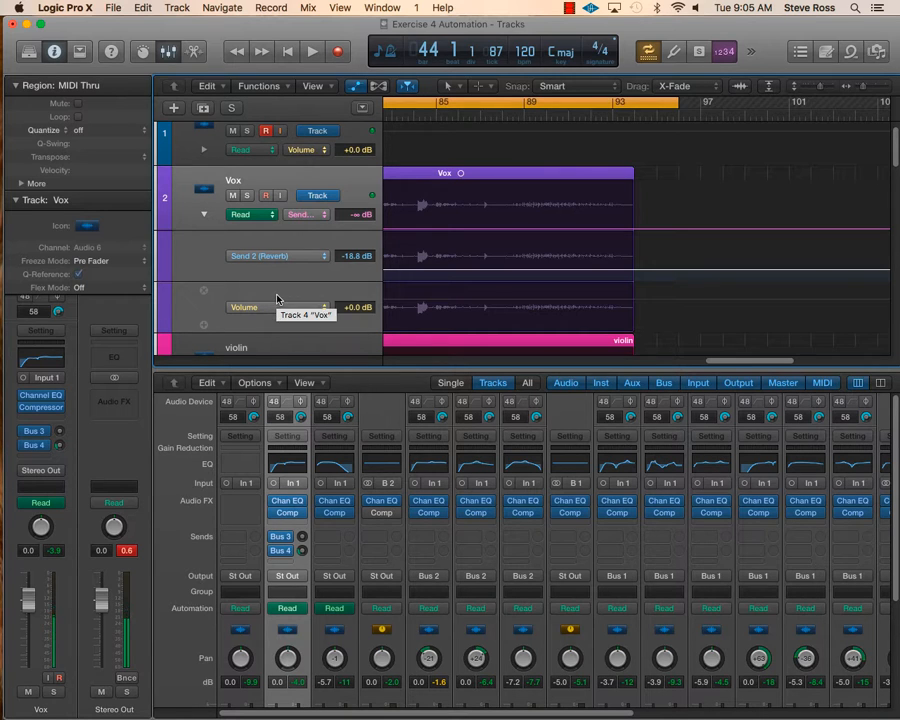
scroll(277, 299, "down", 1)
scroll(278, 298, "down", 1)
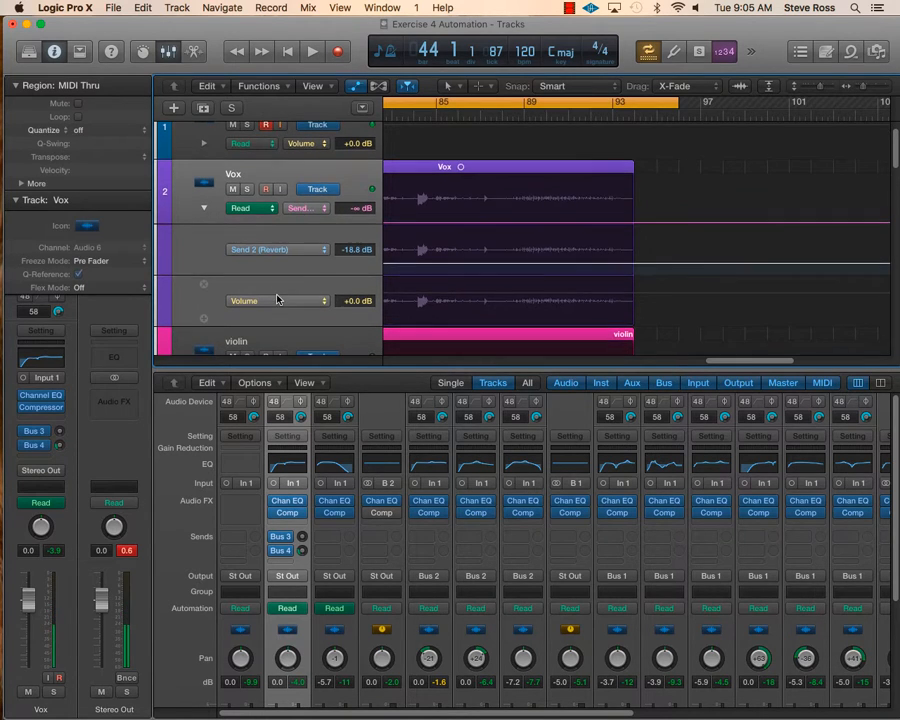
left_click(205, 320)
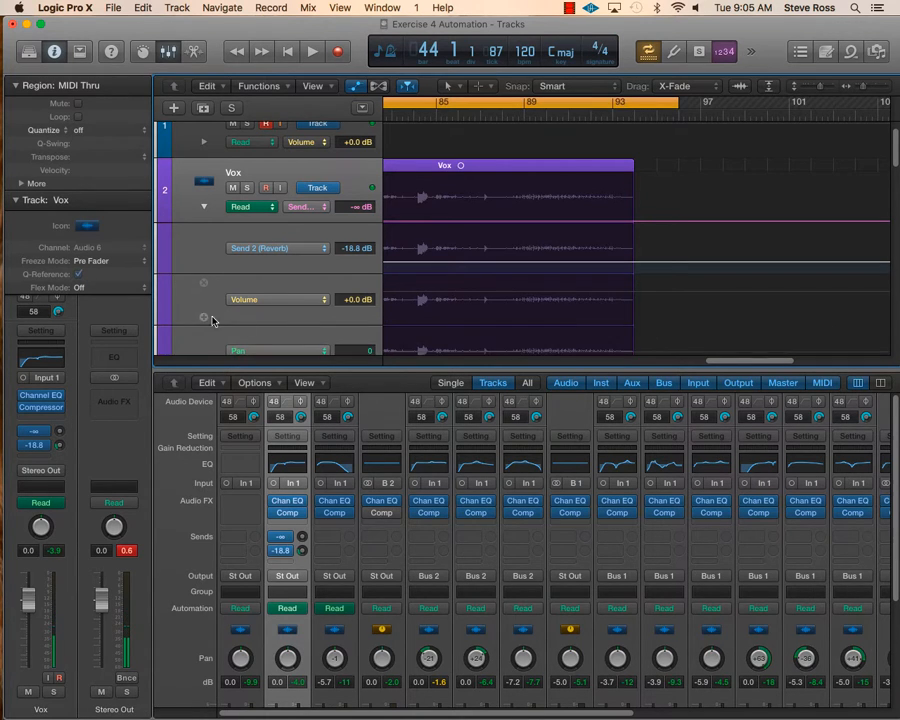
scroll(300, 324, "down", 5)
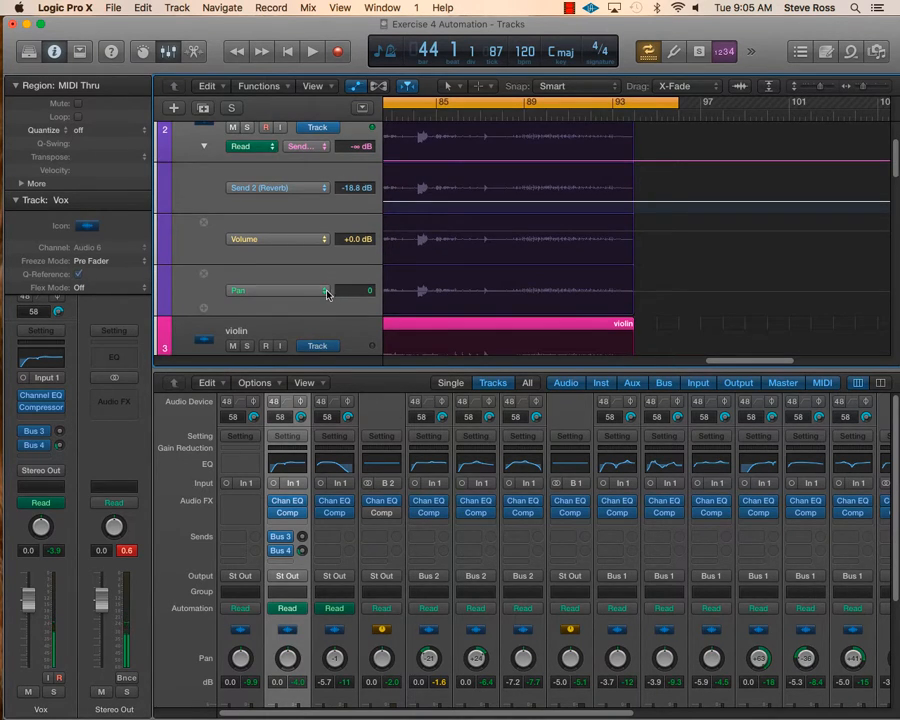
left_click(326, 291)
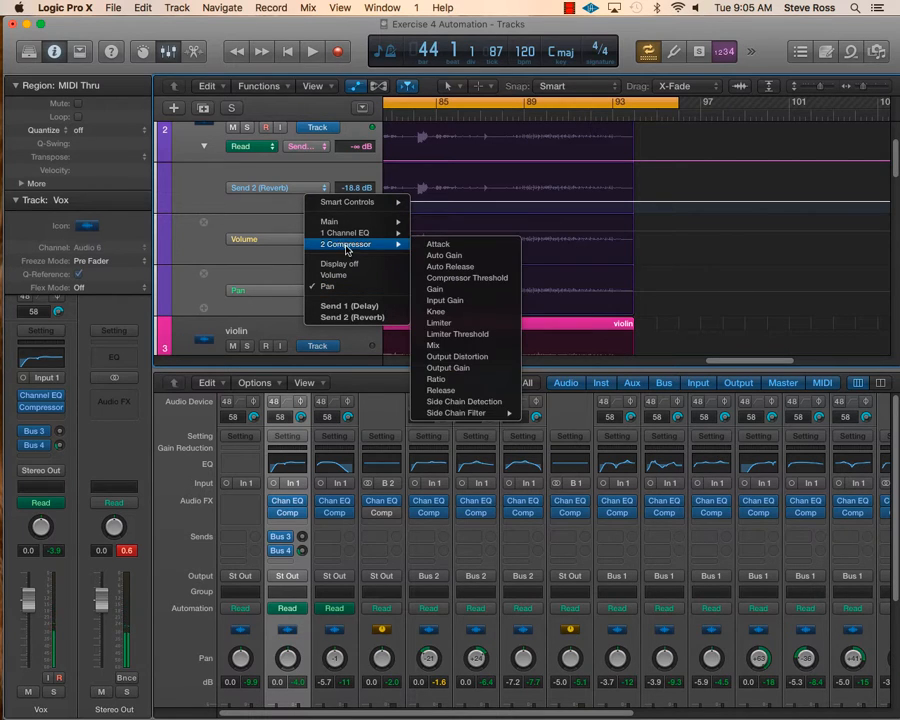
mouse_move(347, 208)
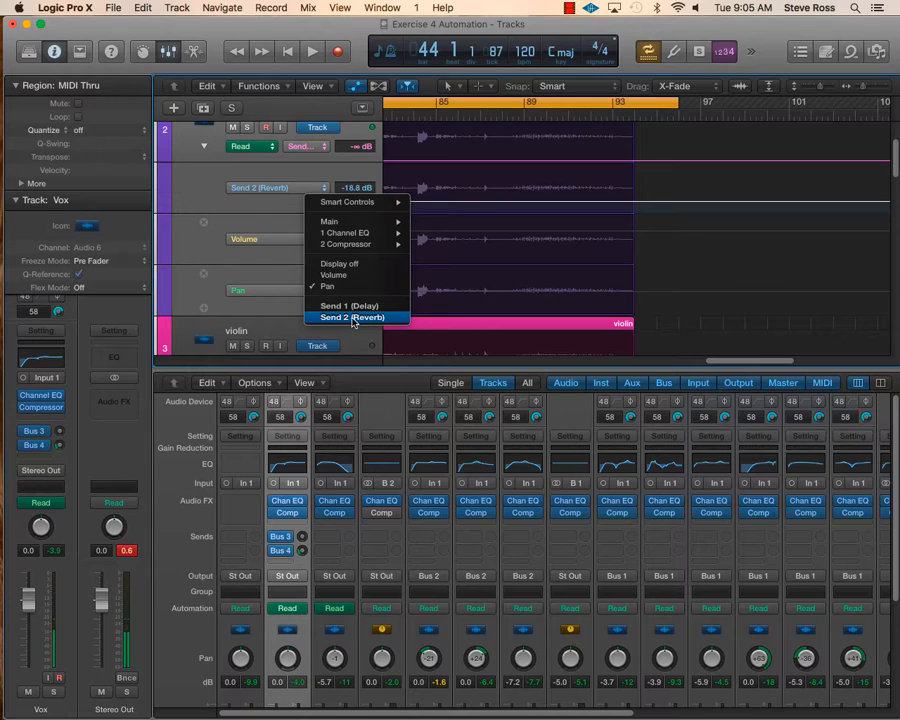
left_click(352, 306)
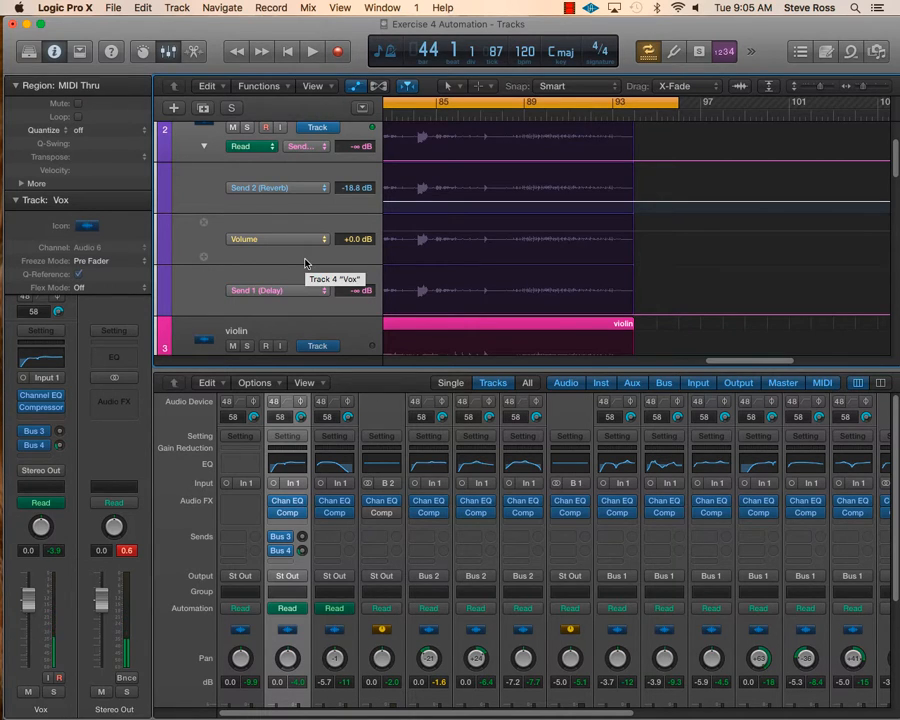
Step: Add a Pan automation lane beneath the Vox Send 1 (Delay) lane and review its available Compressor and Main automation parameters
scroll(305, 262, "down", 2)
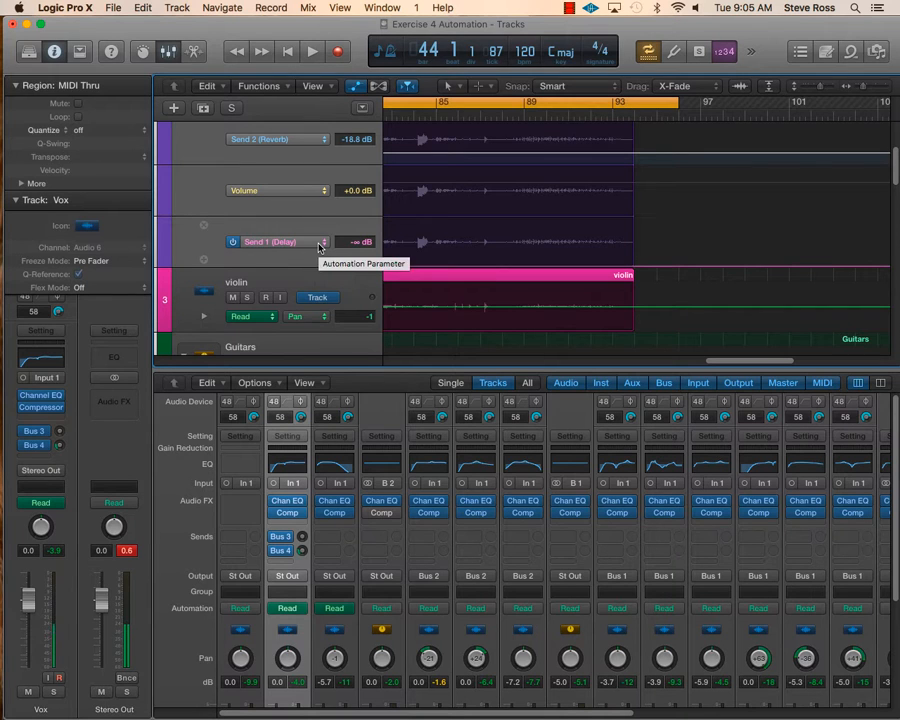
left_click(204, 261)
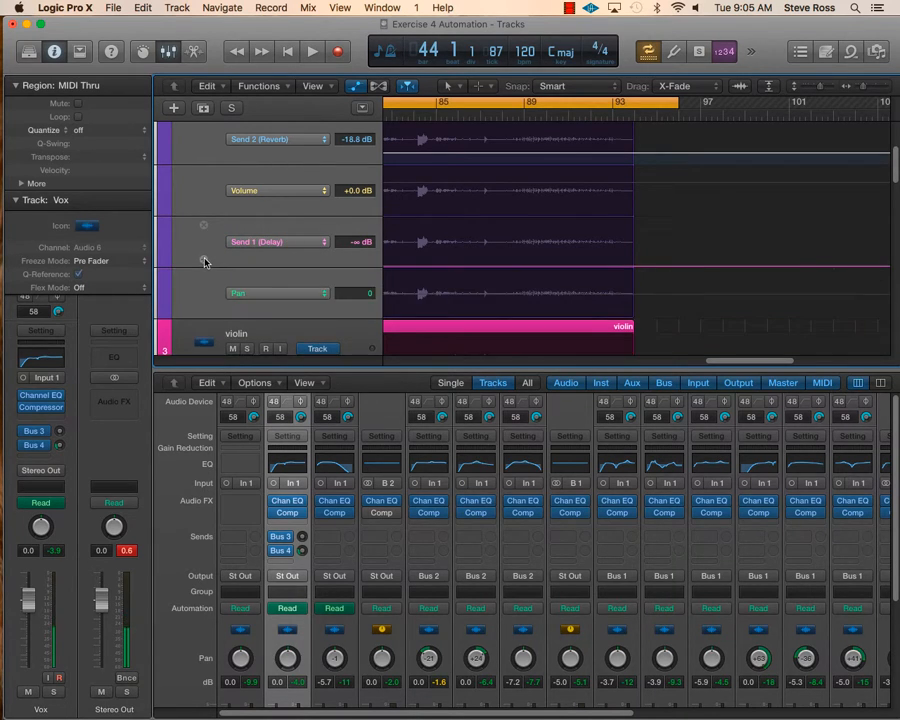
left_click(323, 294)
mouse_move(335, 251)
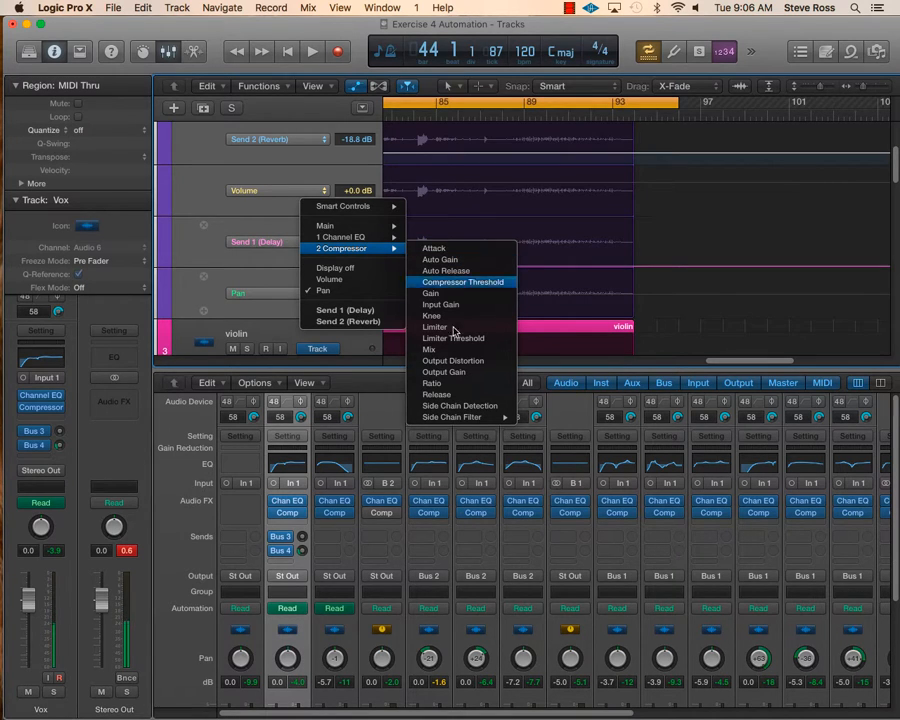
mouse_move(455, 419)
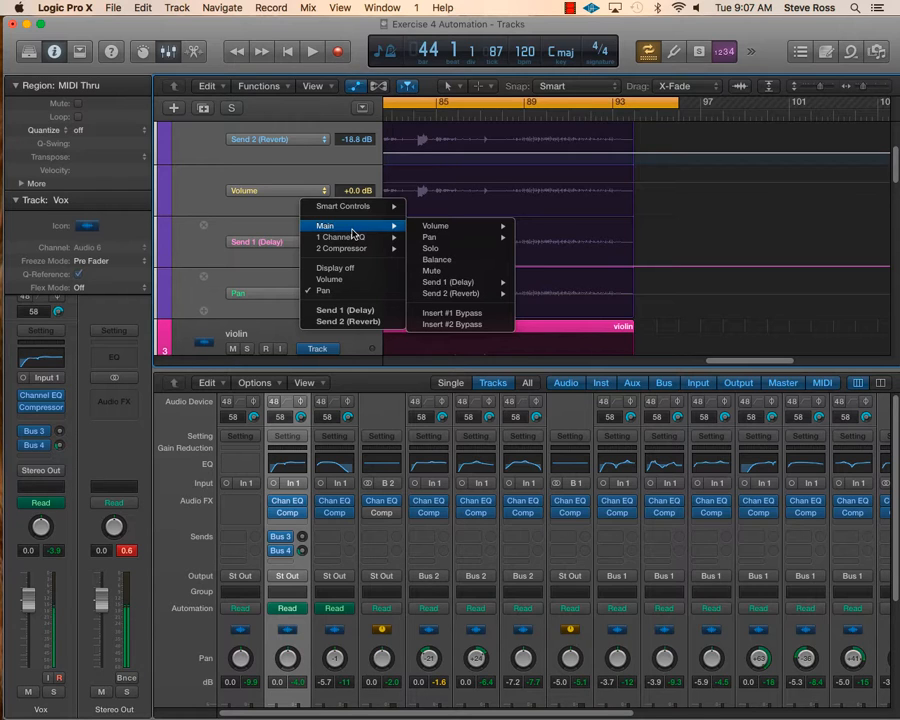
left_click(228, 263)
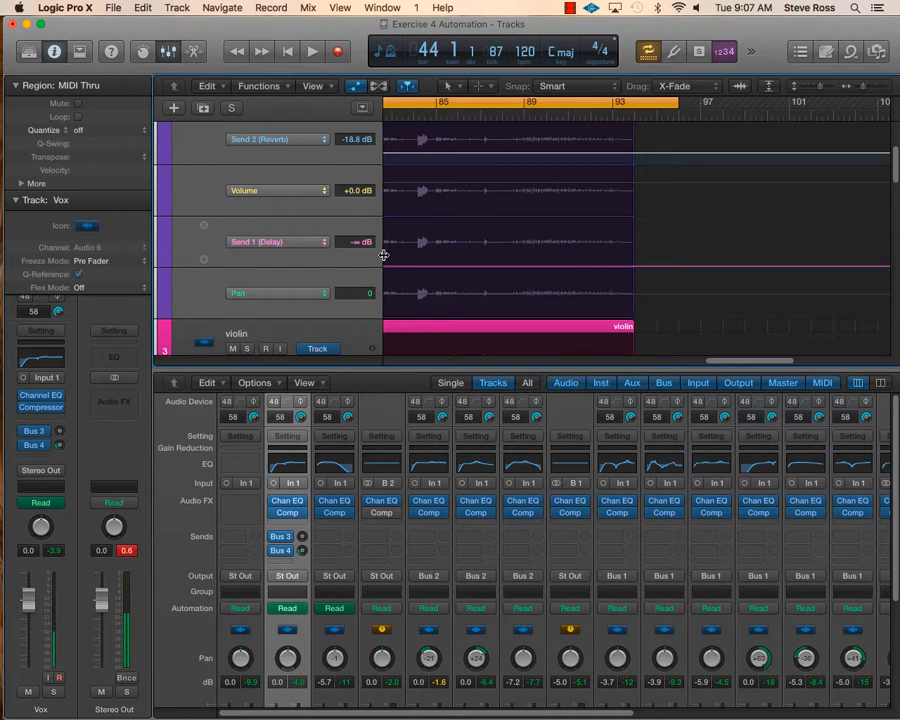
scroll(355, 262, "down", 5)
scroll(355, 262, "up", 3)
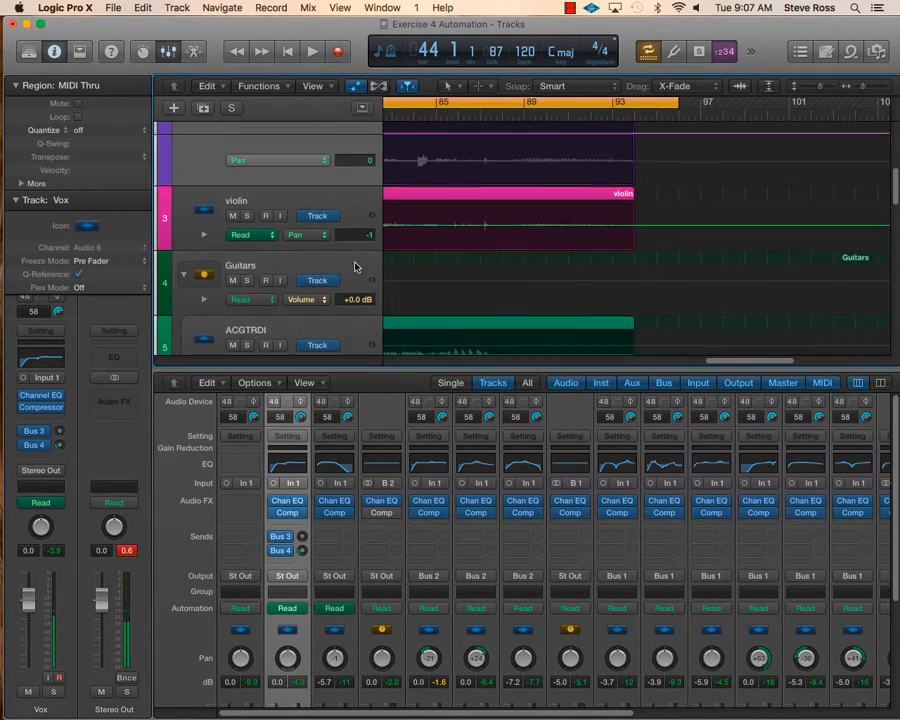
scroll(355, 262, "up", 3)
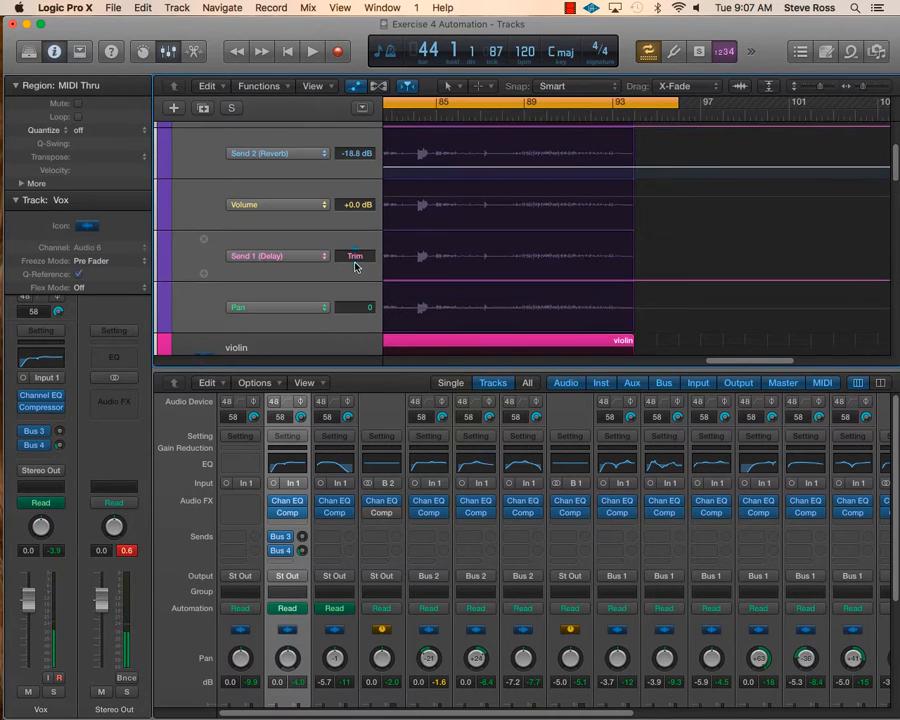
scroll(355, 265, "up", 1)
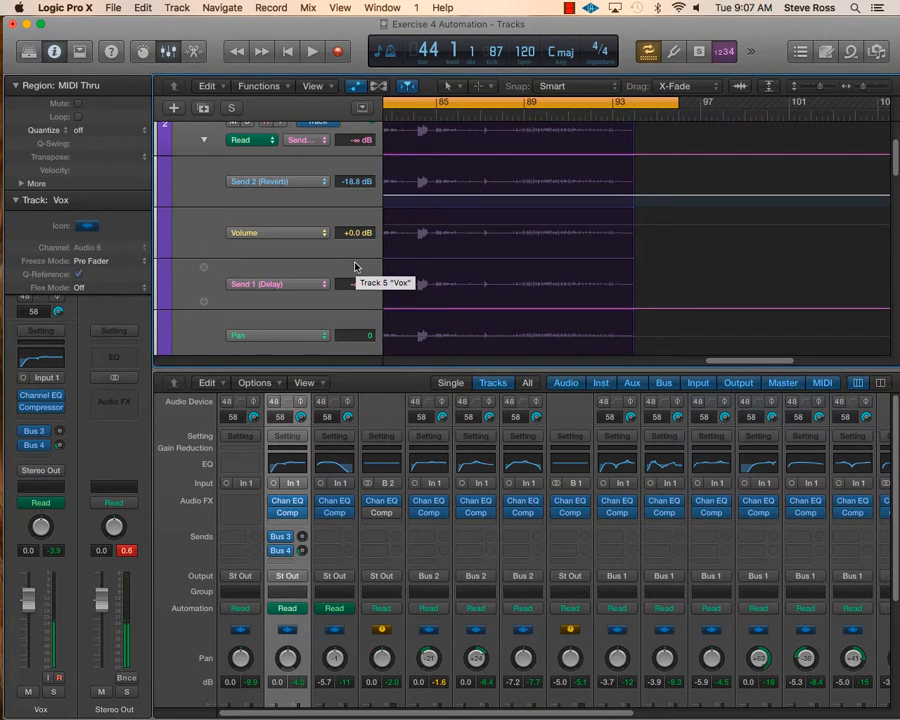